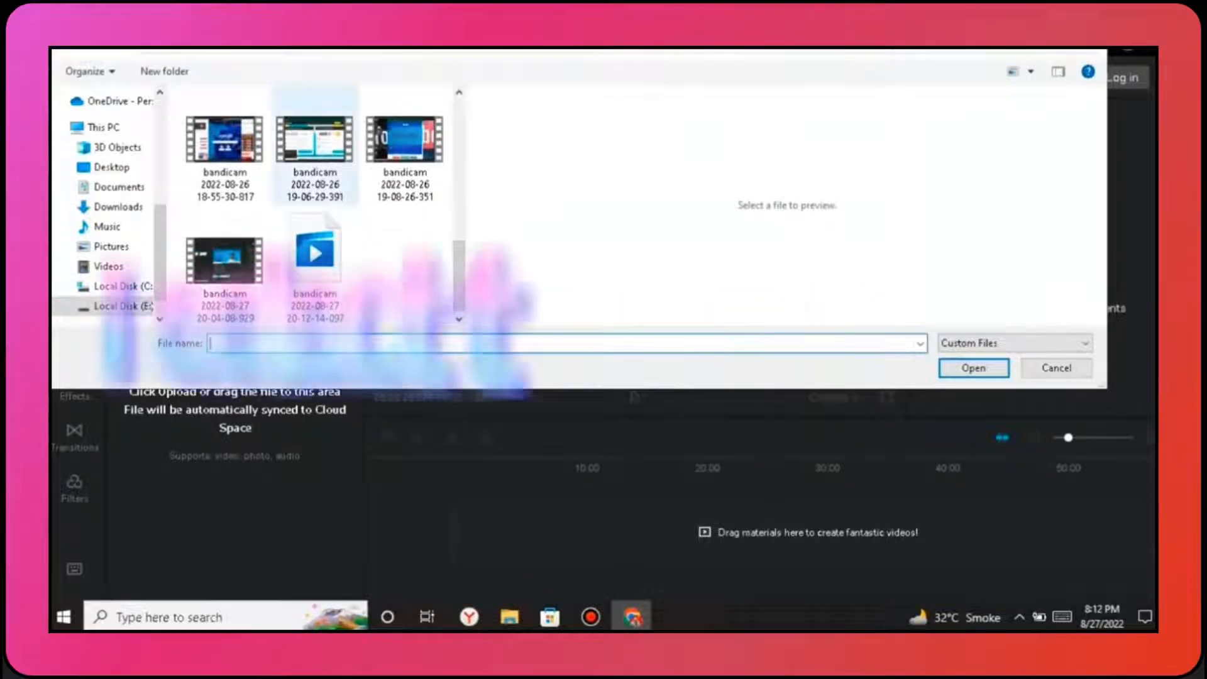
click(315, 151)
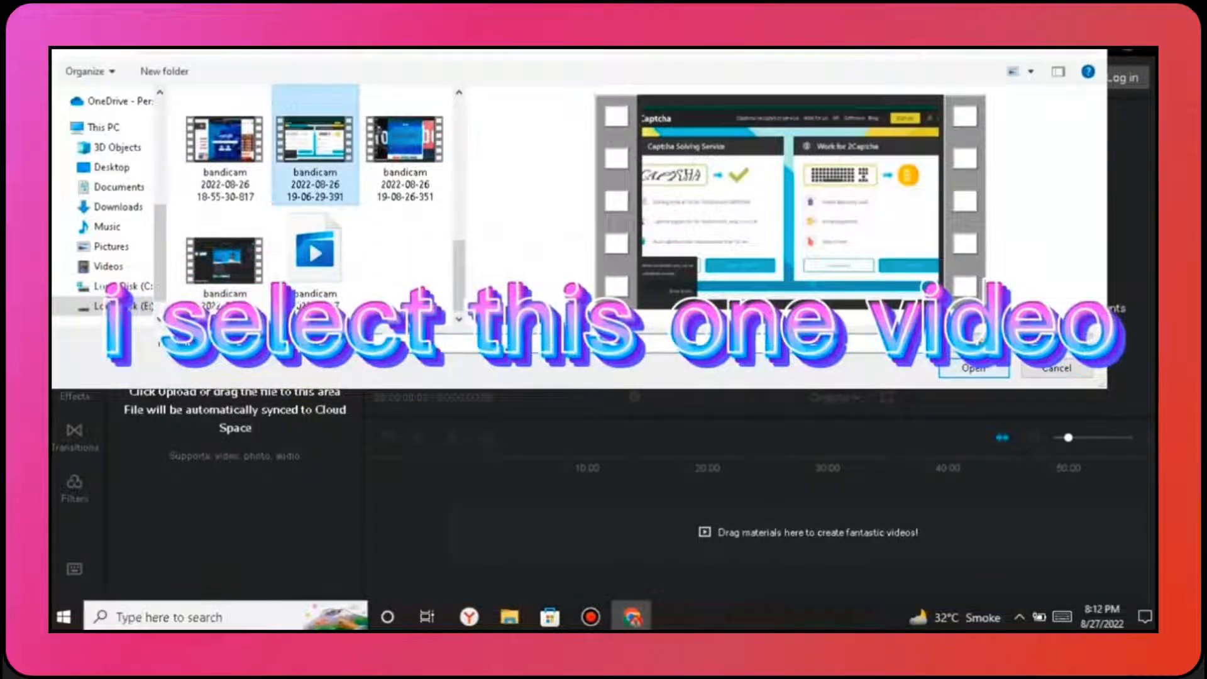
click(973, 367)
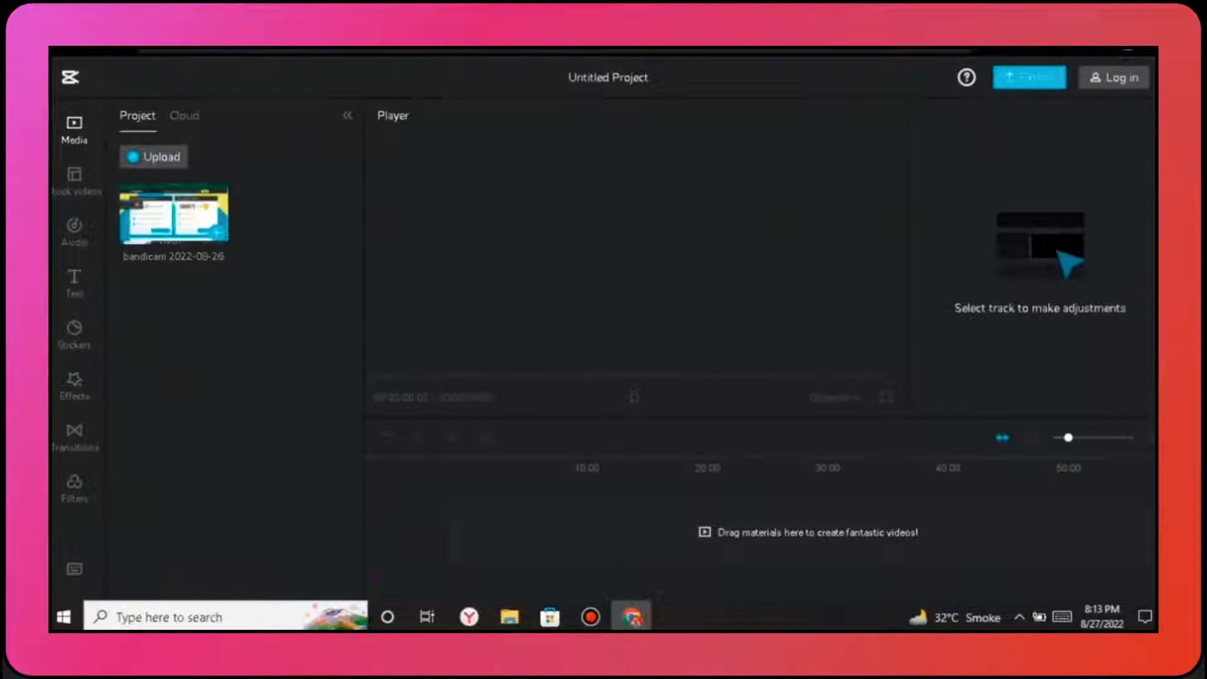
click(215, 232)
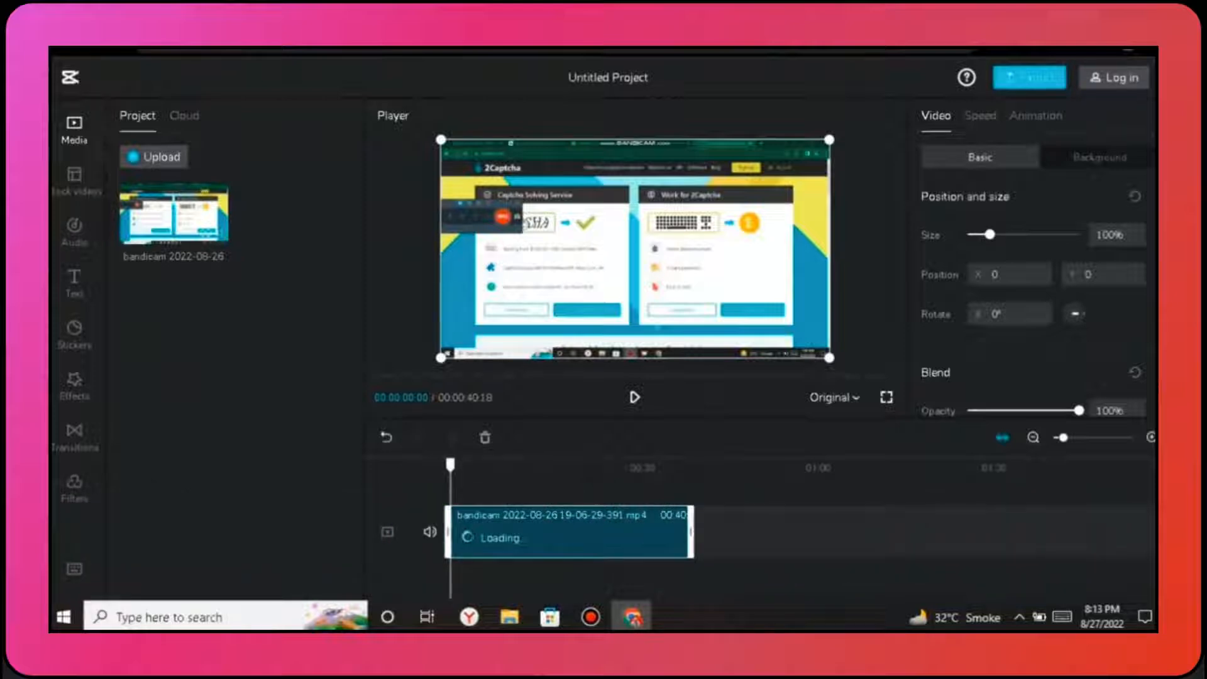
Split the video clip at 00:00:04:15 and delete the opening segment before the cut
click(460, 466)
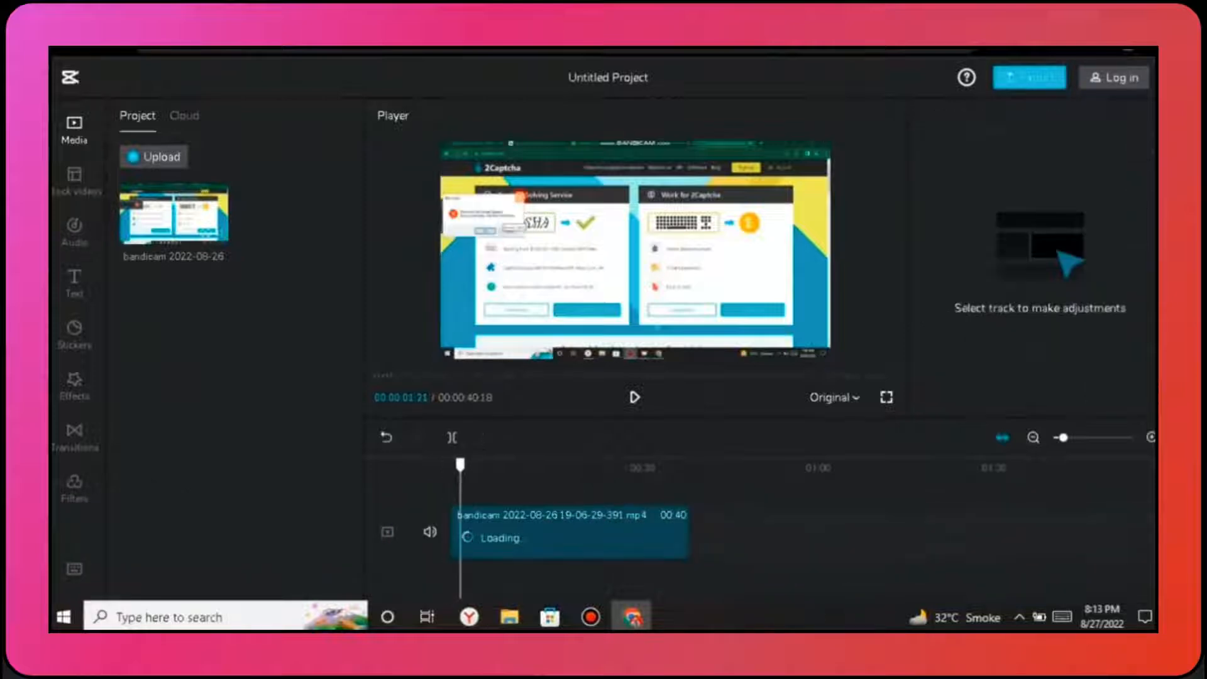
drag(460, 465, 468, 465)
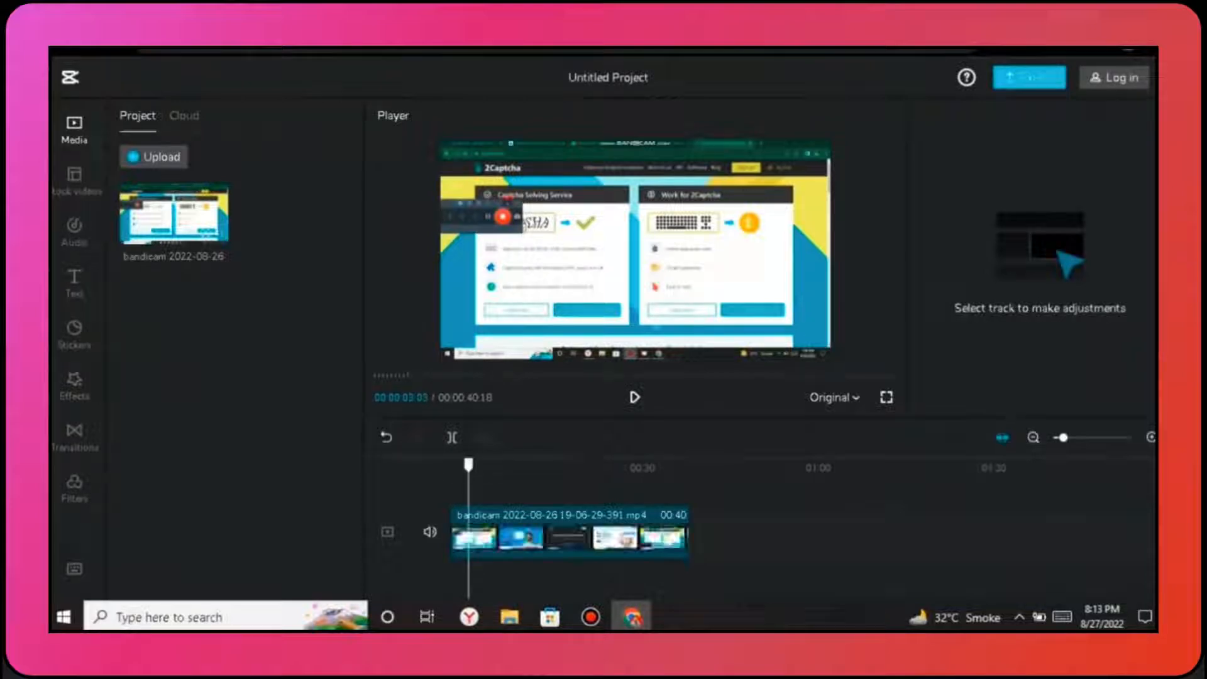
drag(468, 465, 476, 465)
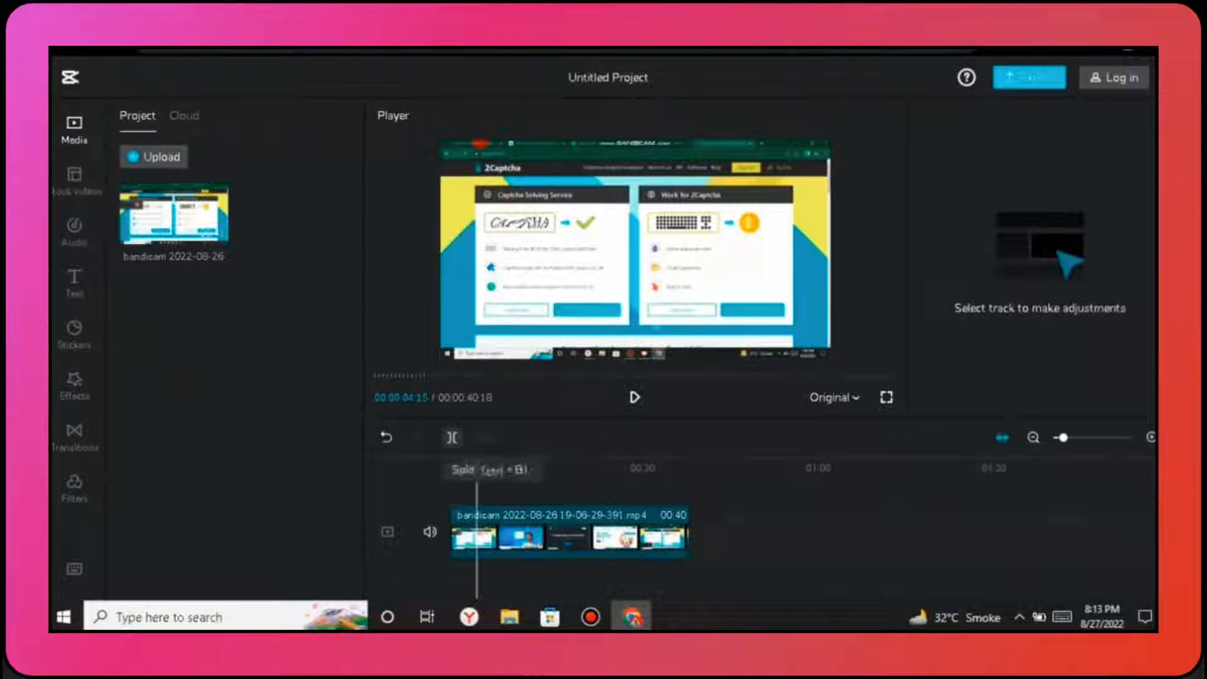
click(452, 437)
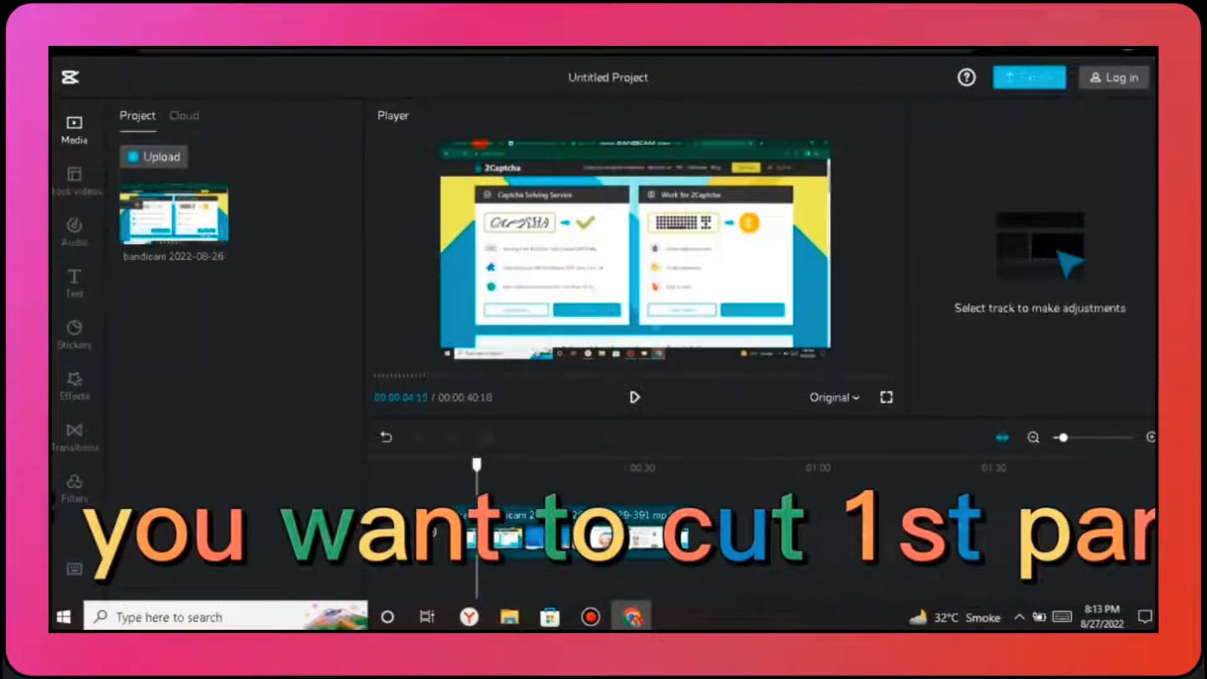
click(459, 534)
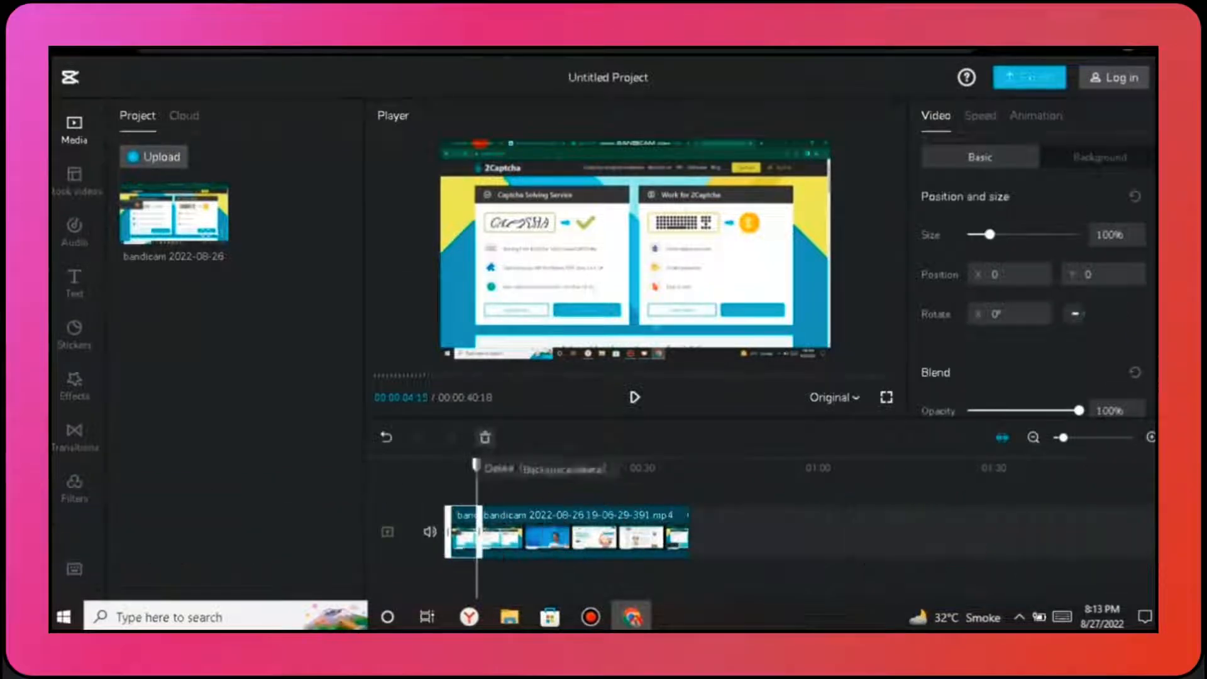
click(485, 436)
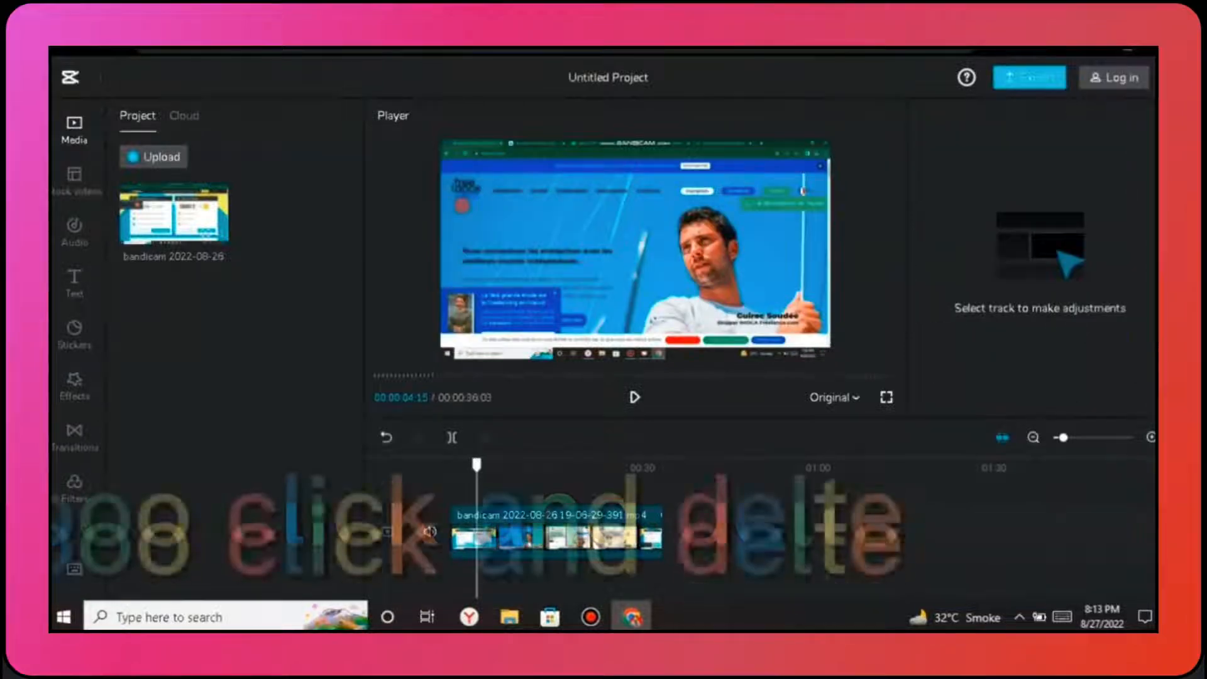
Play the trimmed clip from its start, split it at 00:00:01:23 and delete the short first segment
drag(476, 465, 450, 465)
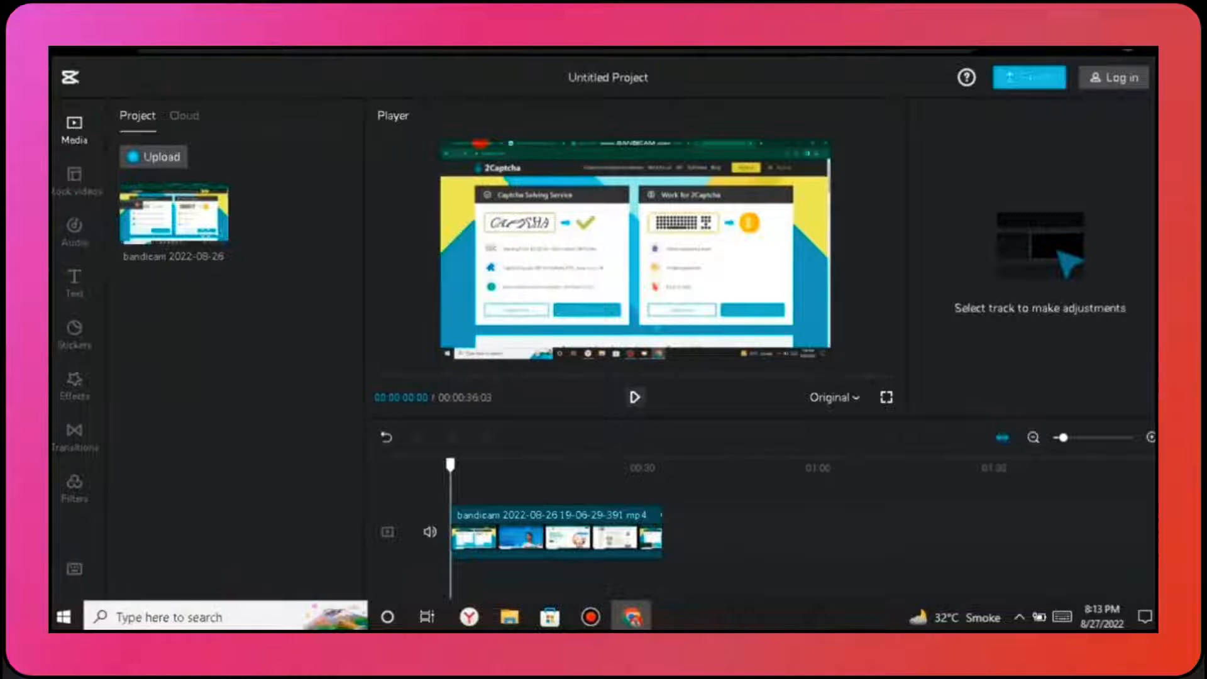
key(space)
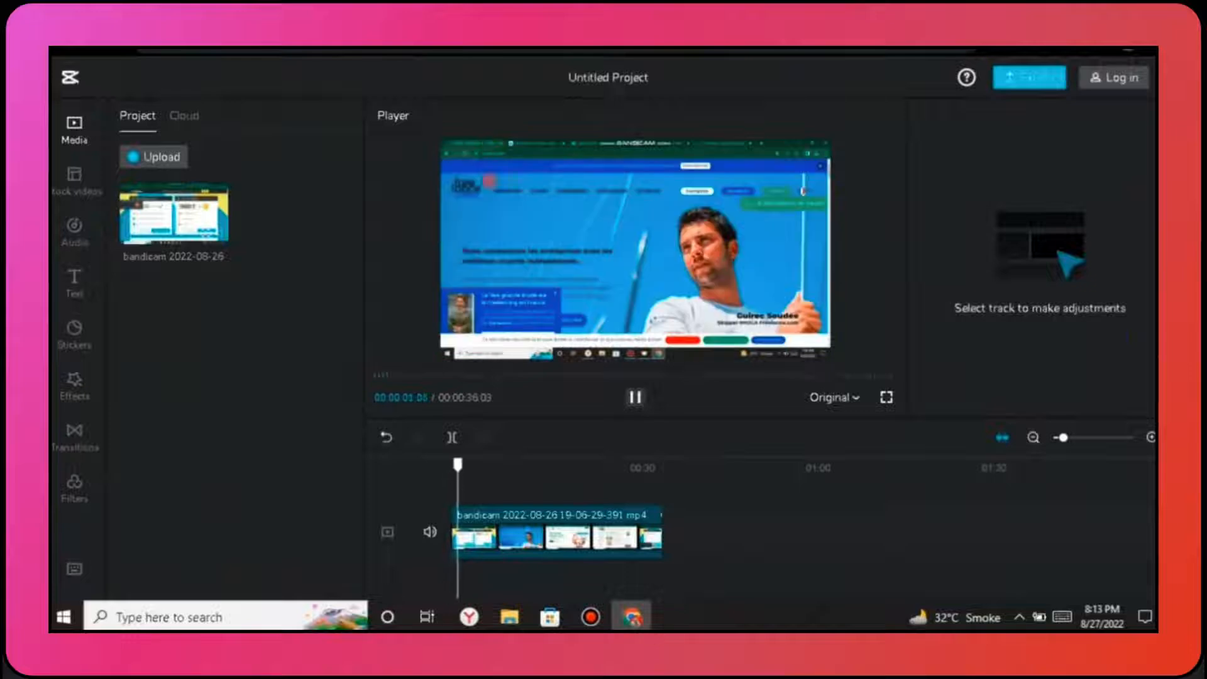
key(space)
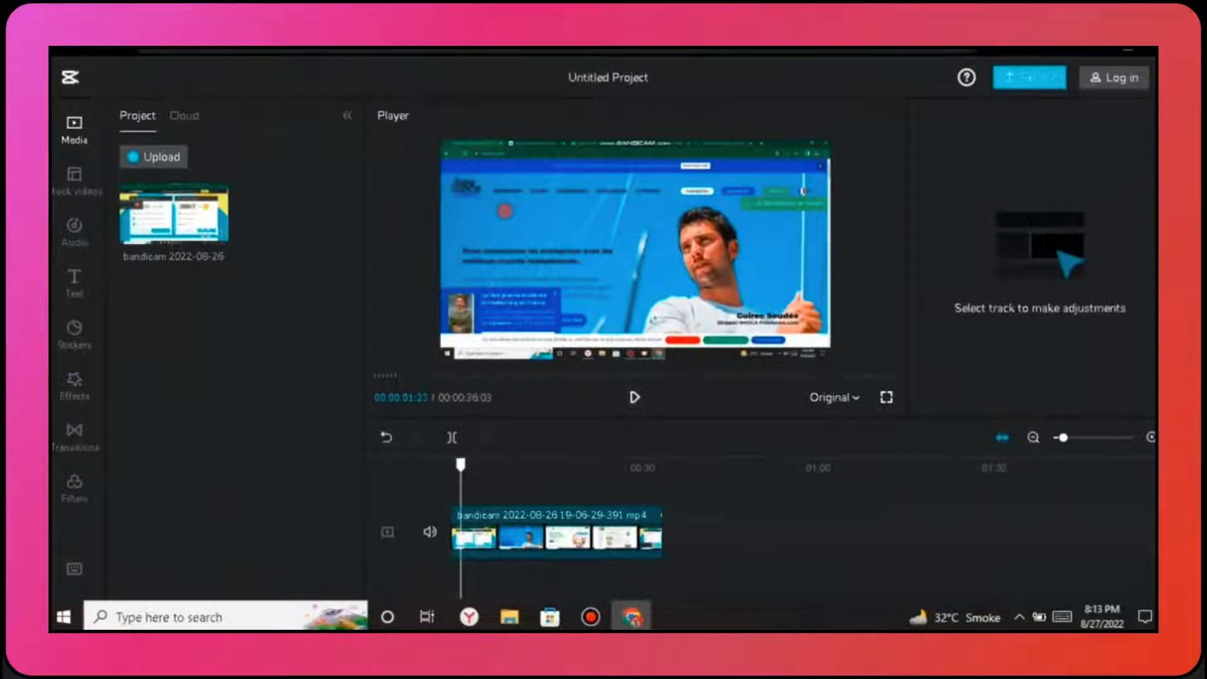
click(452, 437)
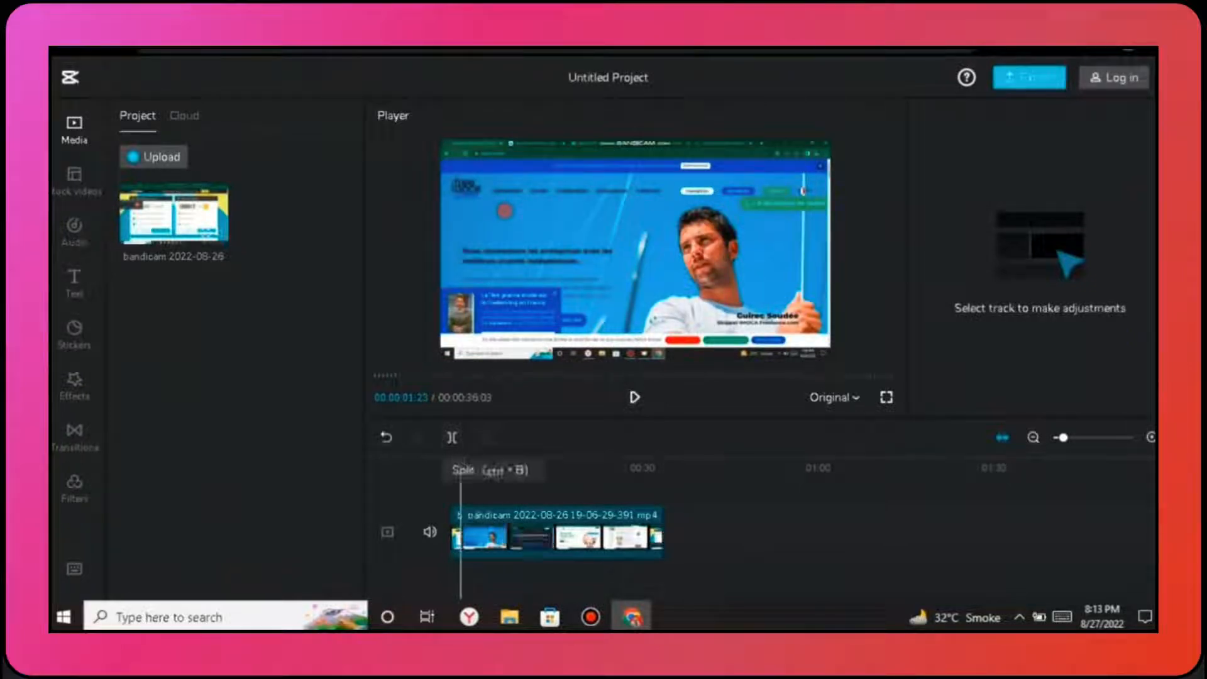
click(456, 535)
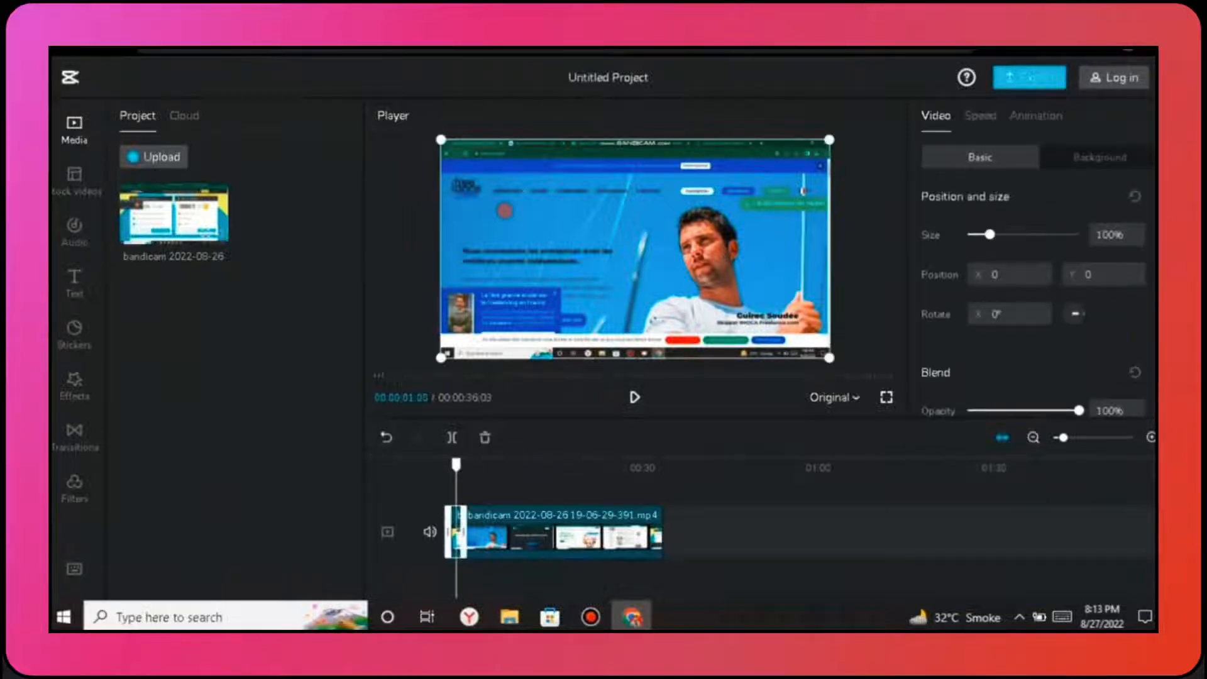
click(484, 437)
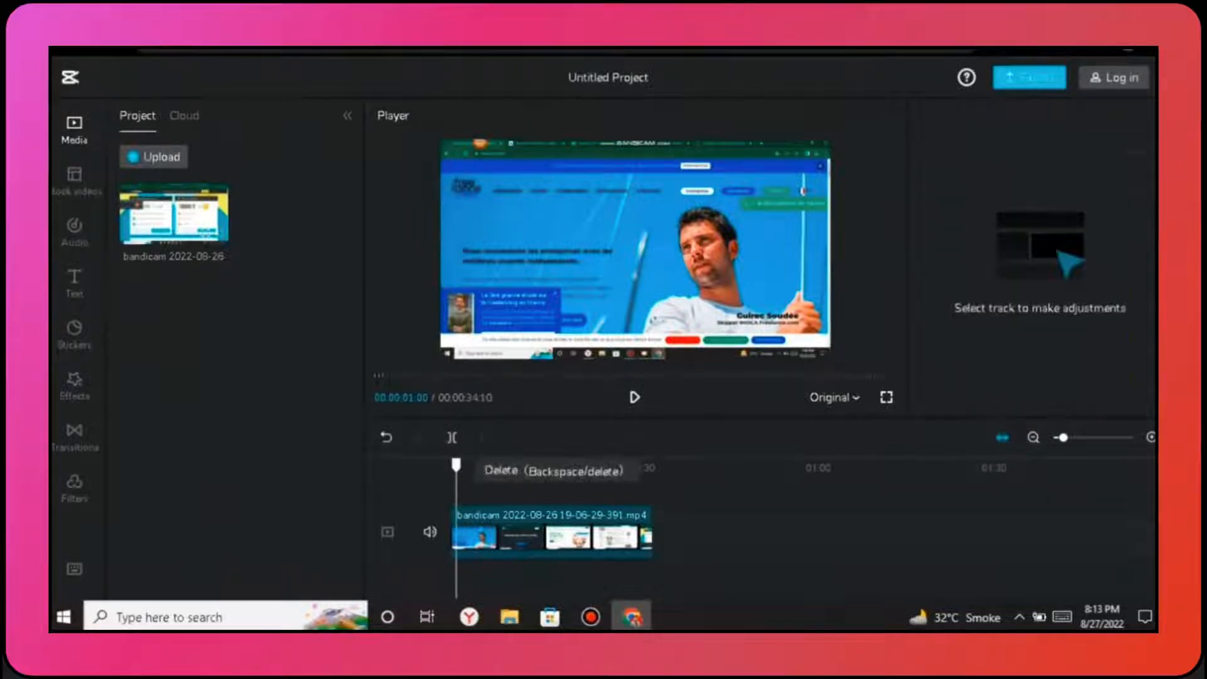
Browse the text styles and add a text overlay at 00:00:01:00 in the red-outlined yellow and pink ART style
click(74, 283)
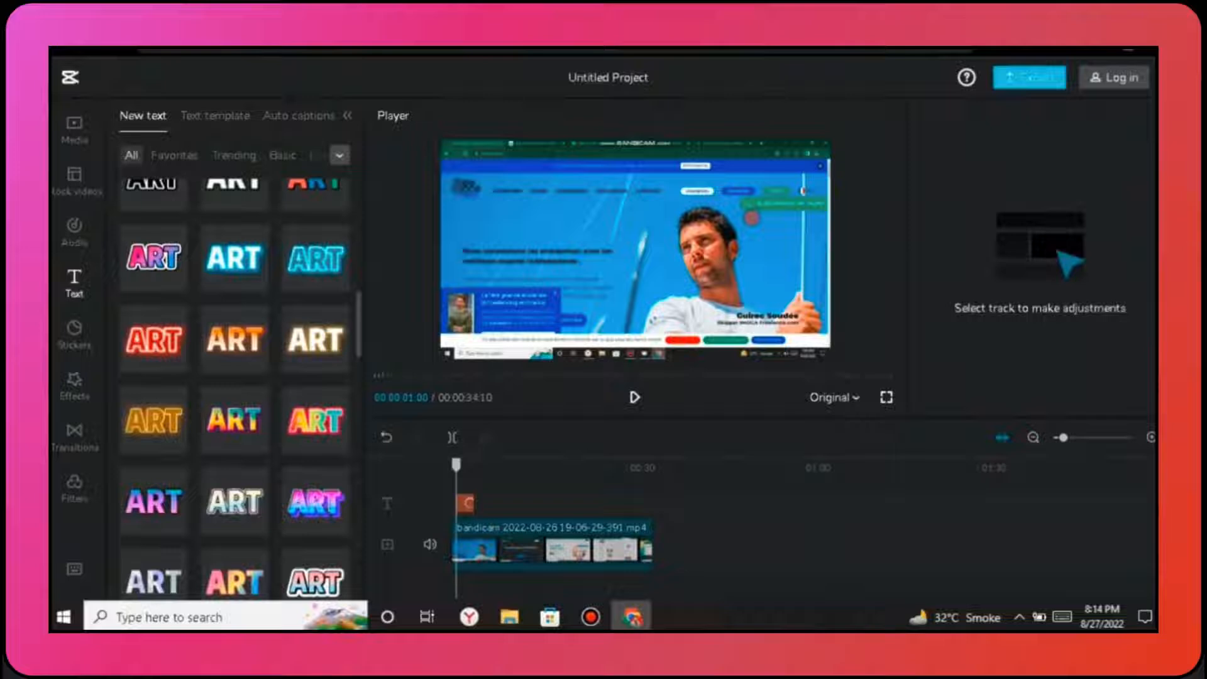
click(315, 420)
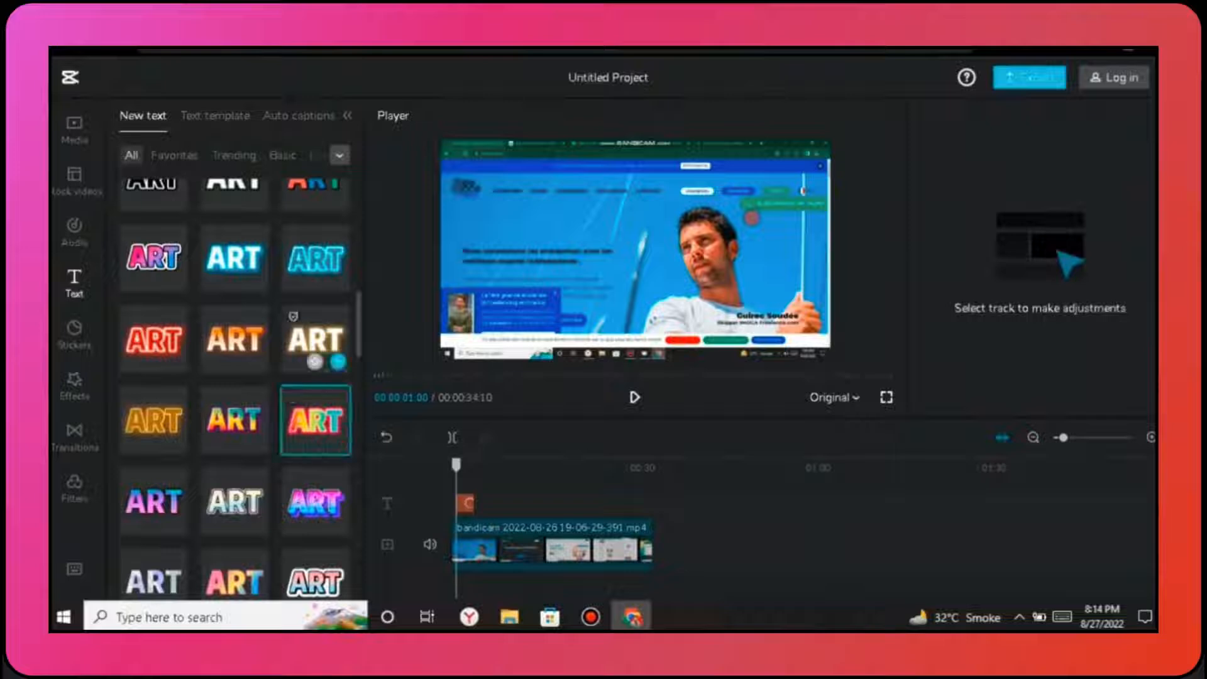
scroll(235, 377, down, 7)
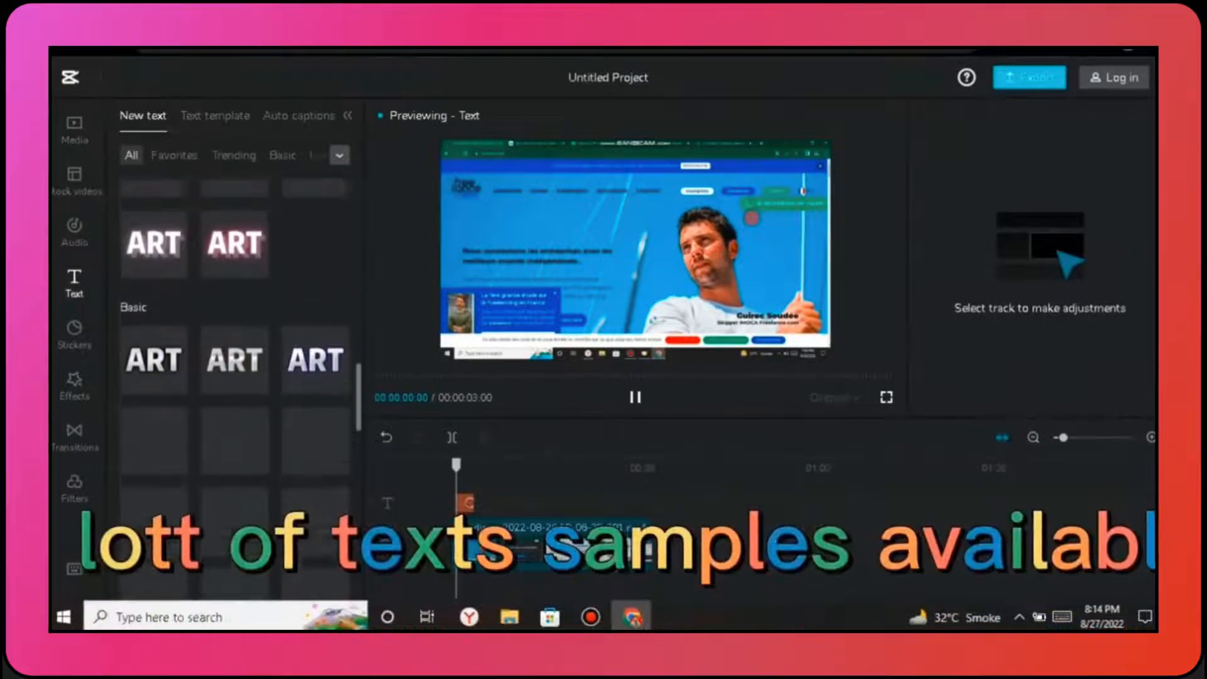
scroll(234, 378, up, 6)
scroll(234, 377, up, 2)
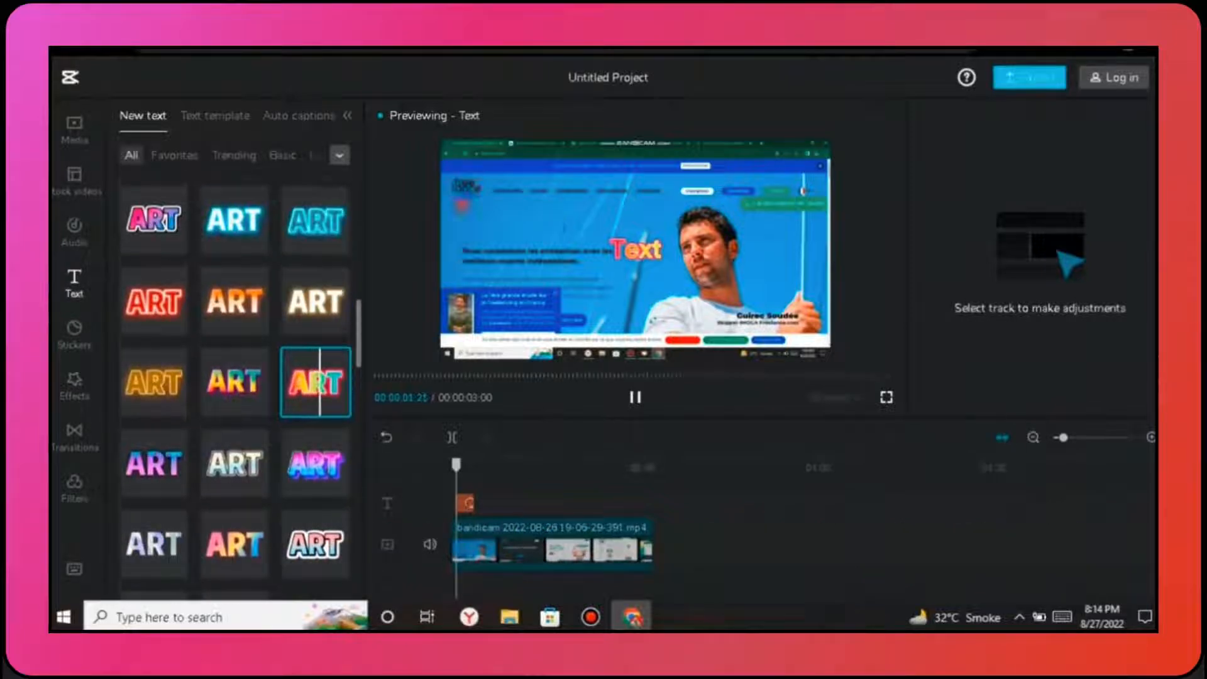
mouse_move(315, 397)
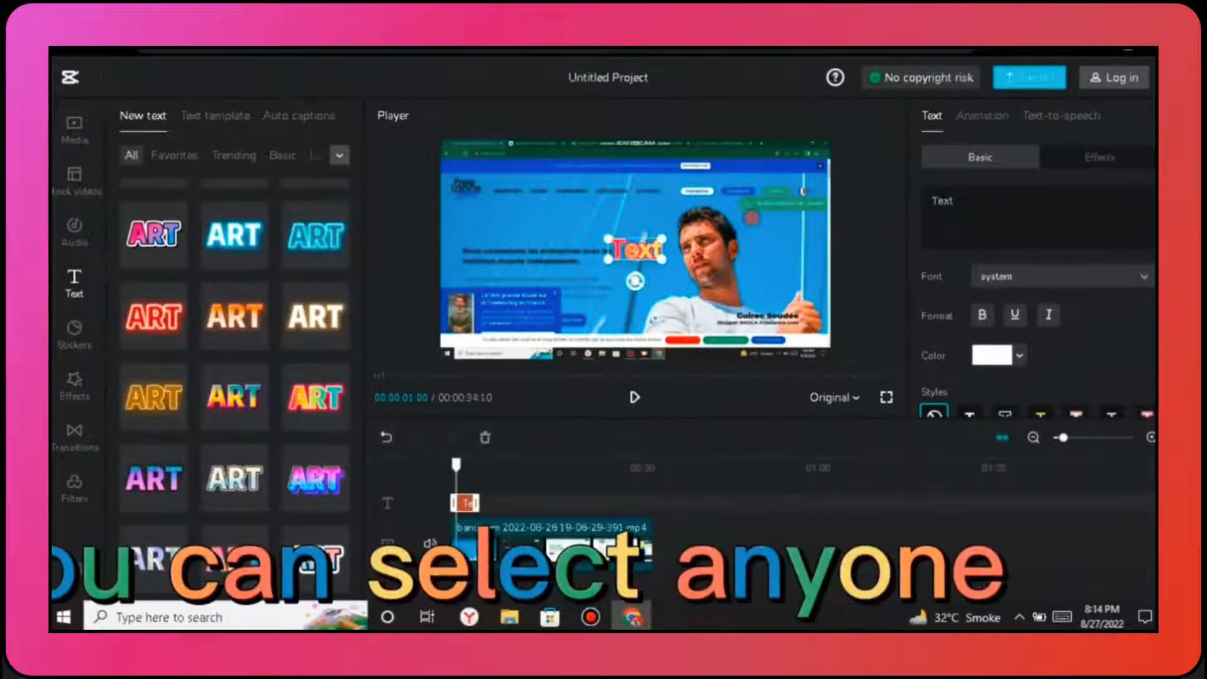
Select the new text overlay and move it down to the lower middle of the video frame
click(551, 544)
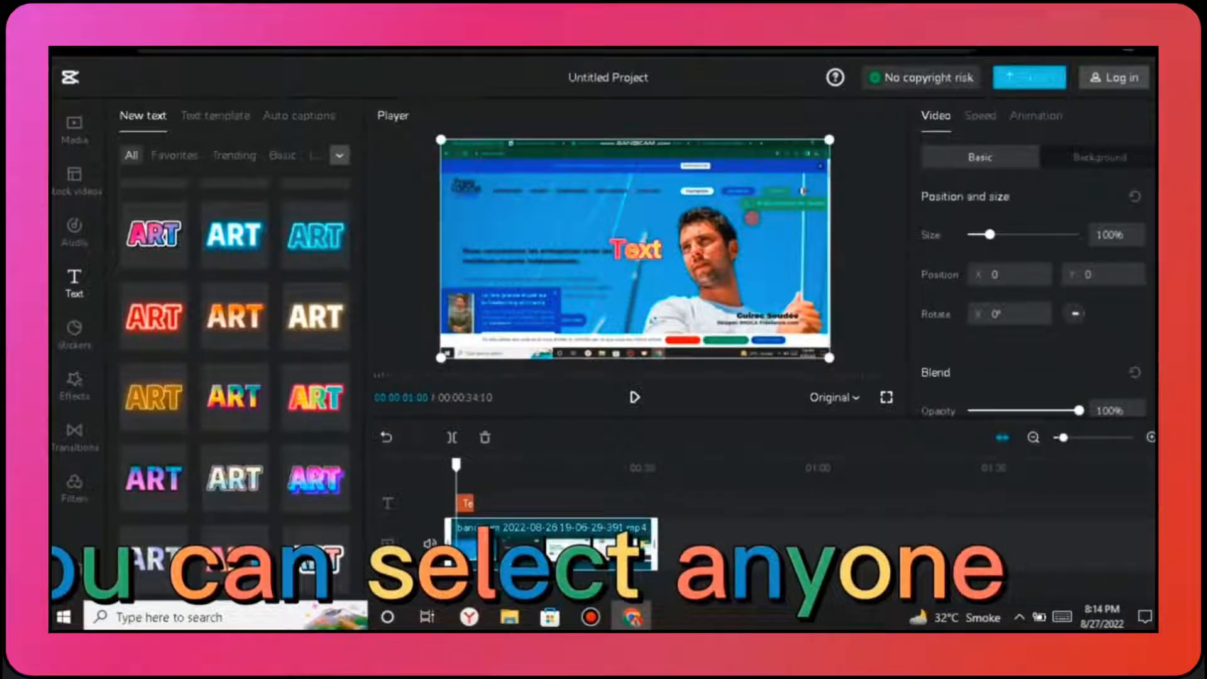
click(767, 544)
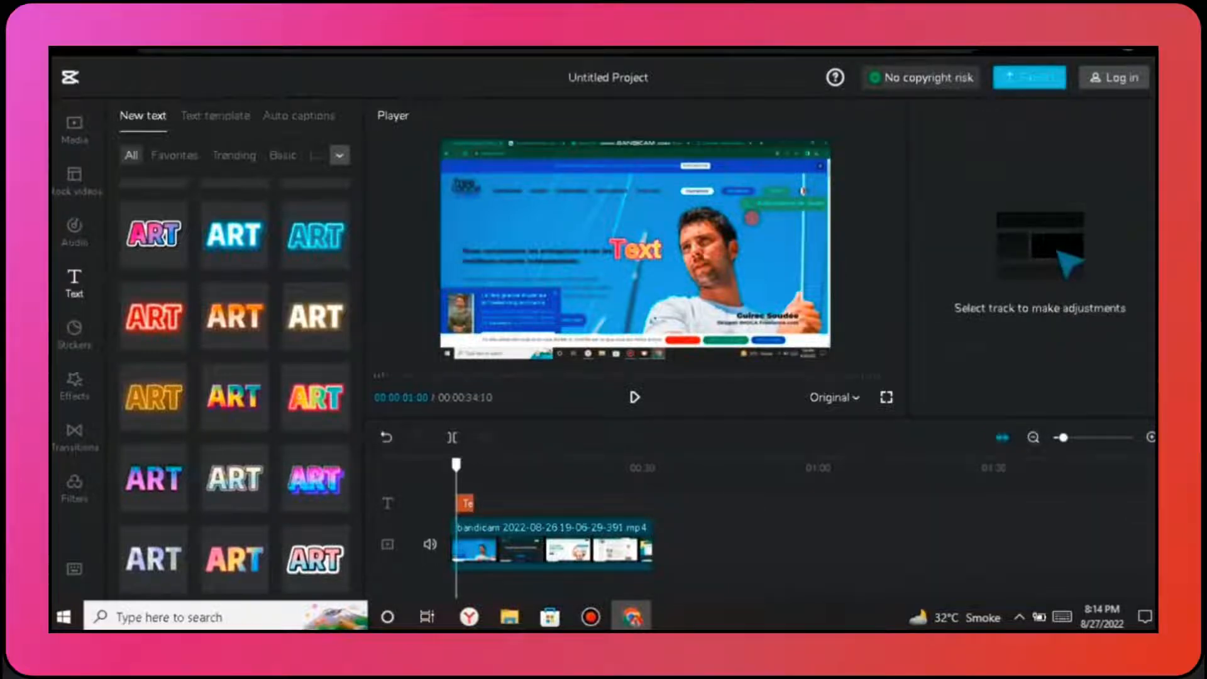
click(466, 504)
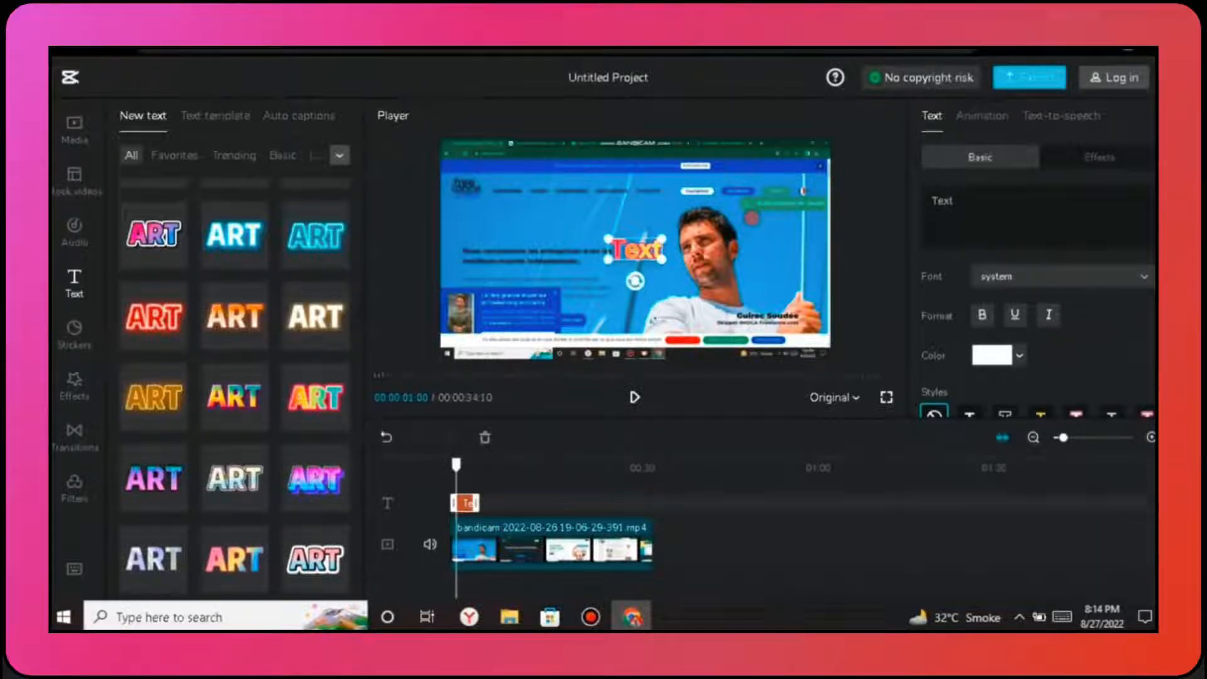
drag(636, 250, 622, 304)
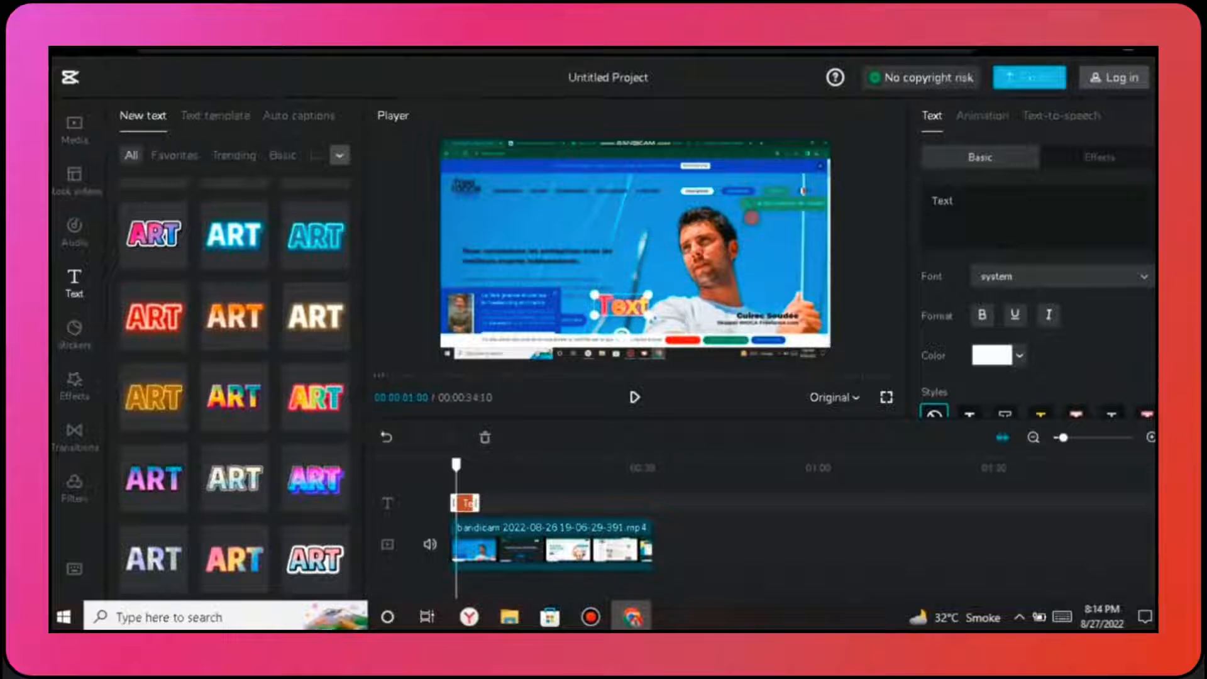
double_click(942, 201)
key(BackSpace)
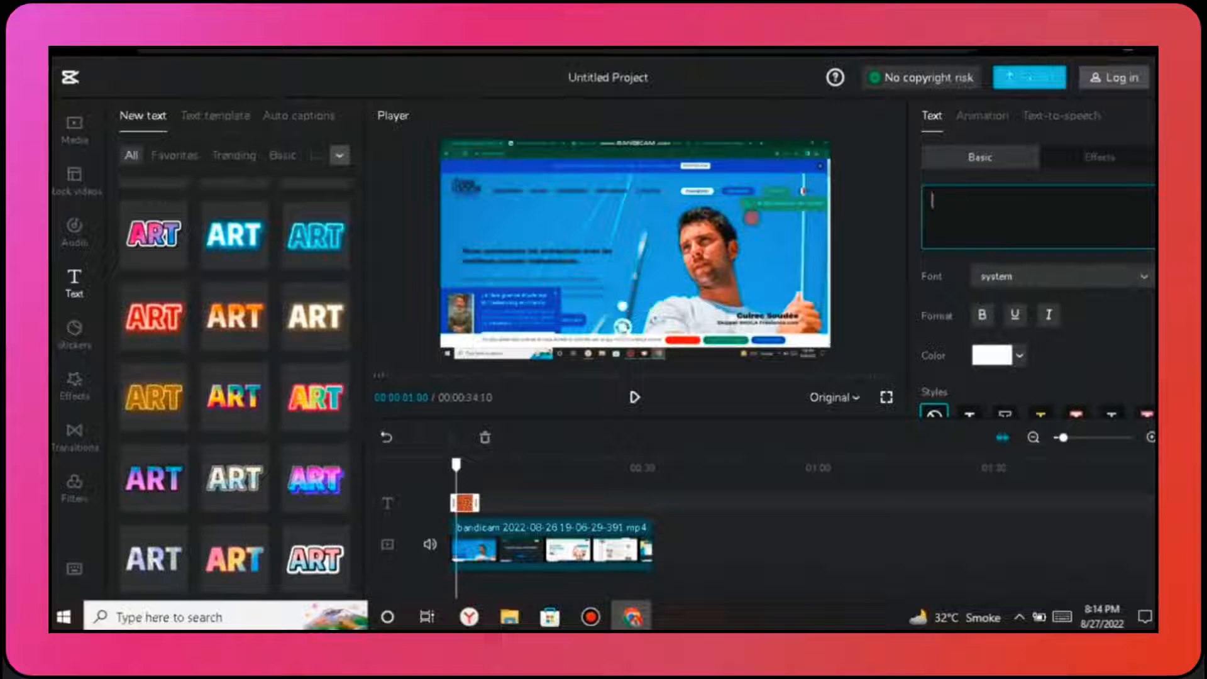
text(www)
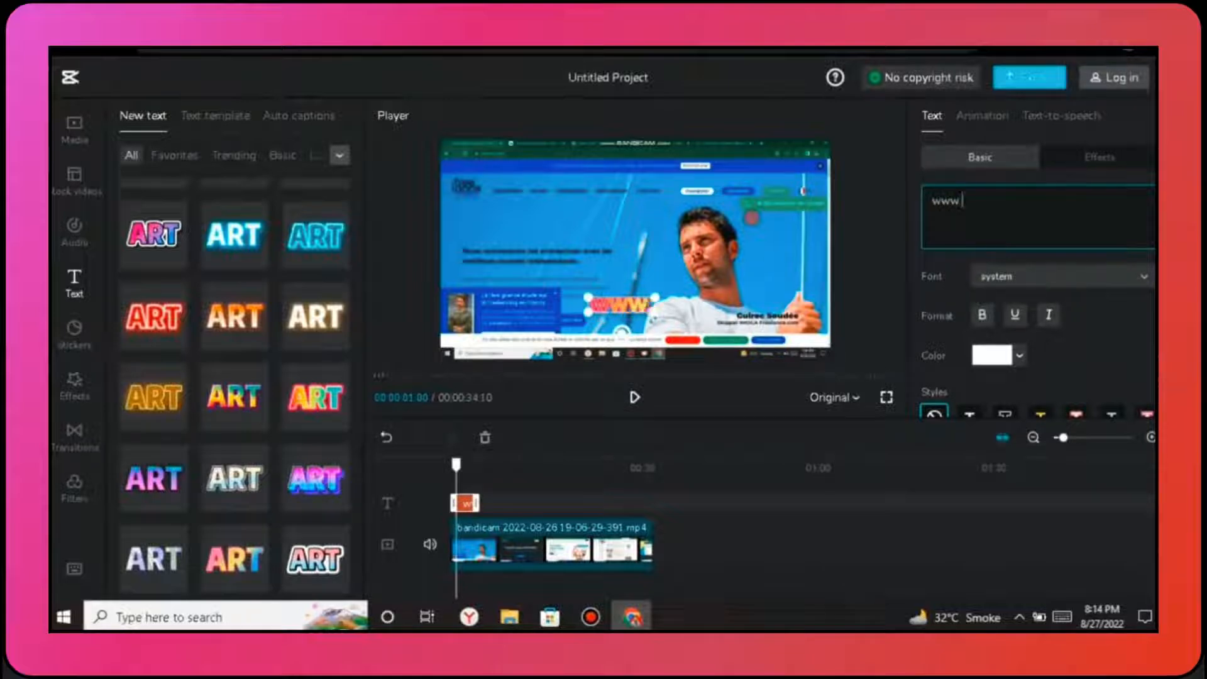
text(.freelan)
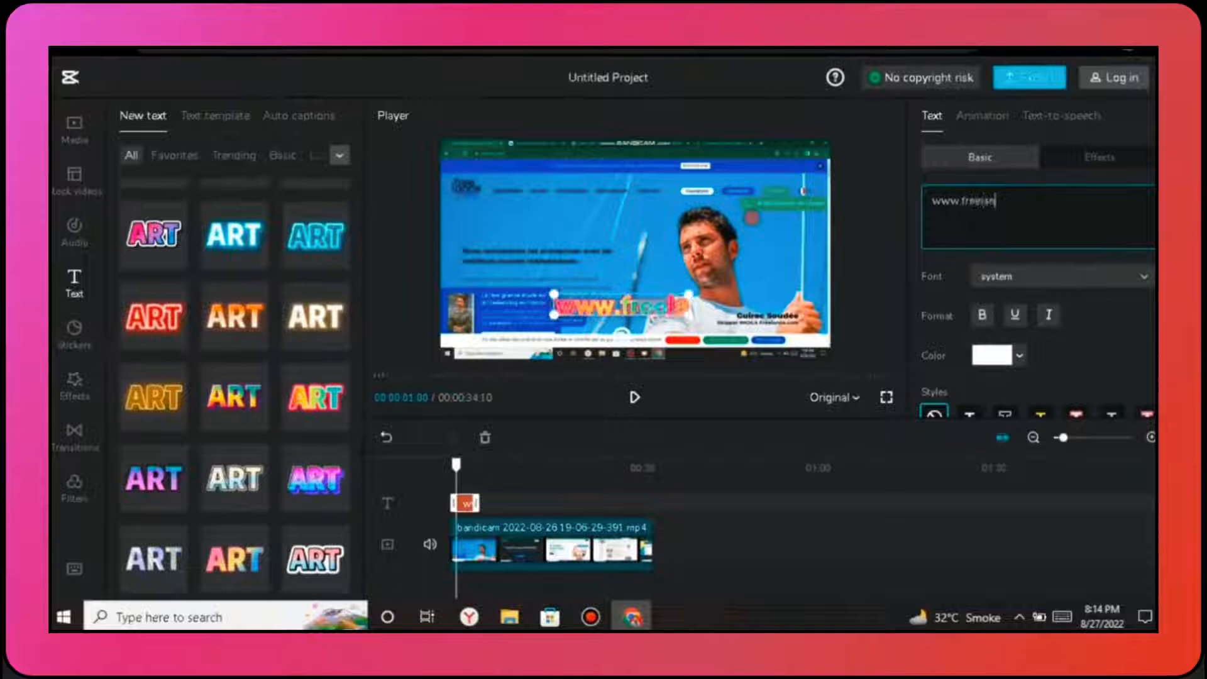
text(ce)
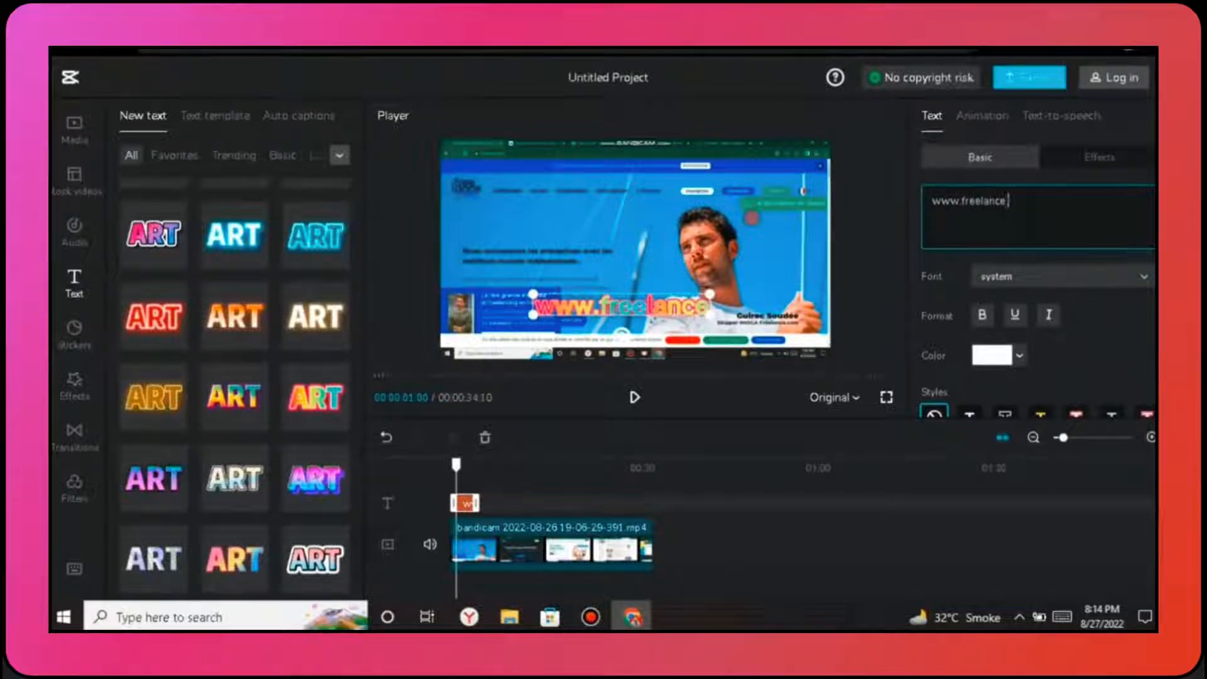
text(.com)
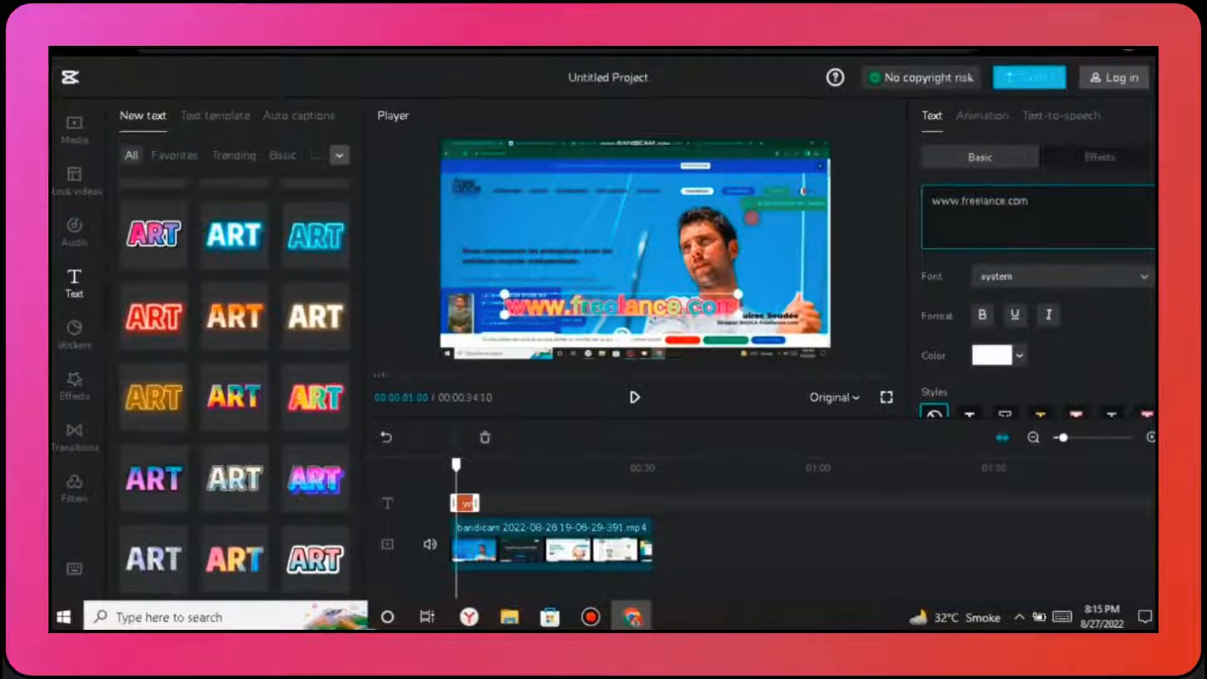
click(1062, 276)
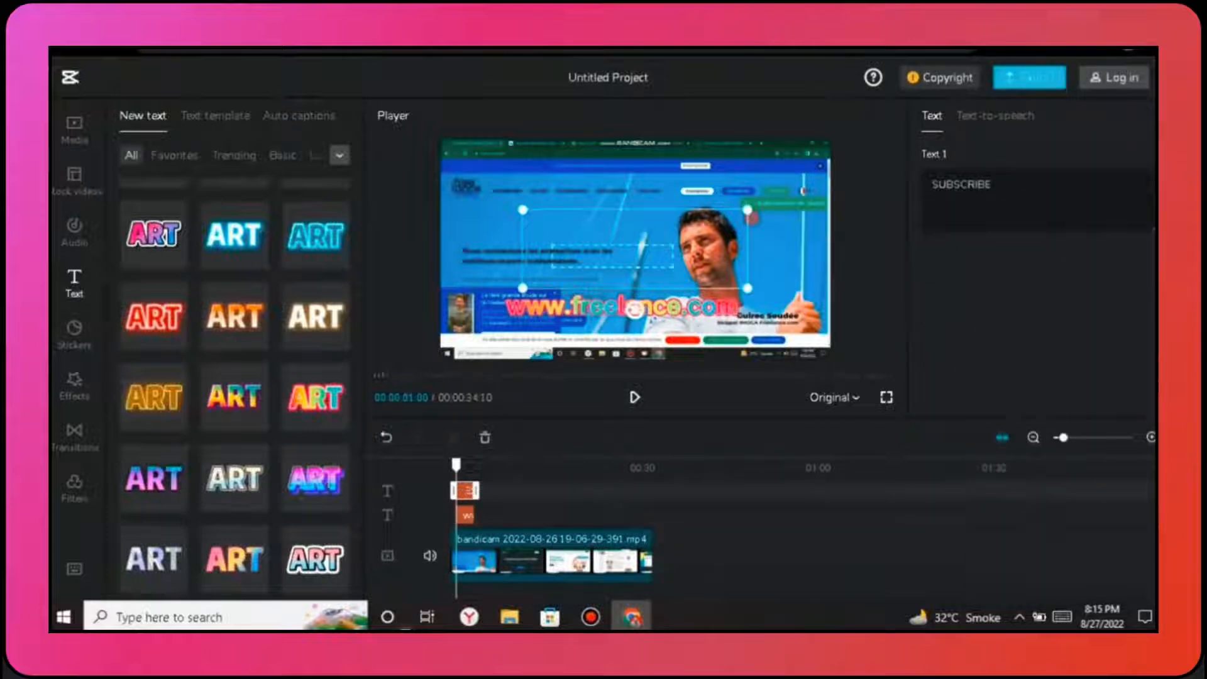
key(Escape)
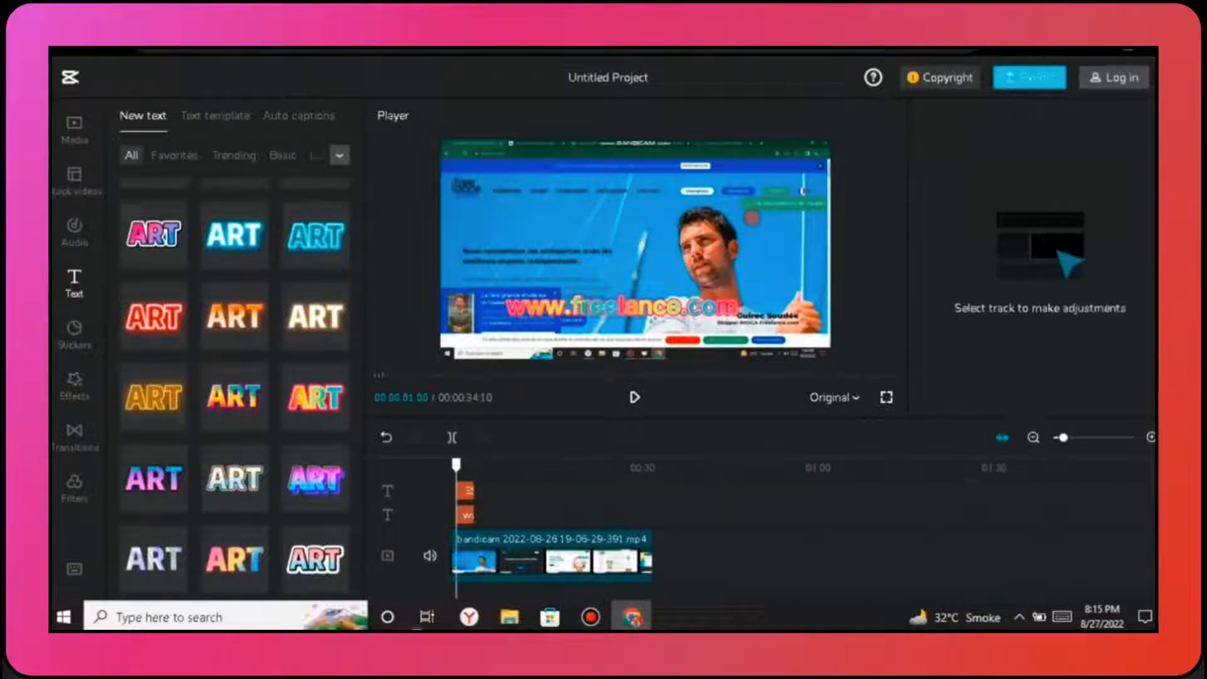
click(466, 515)
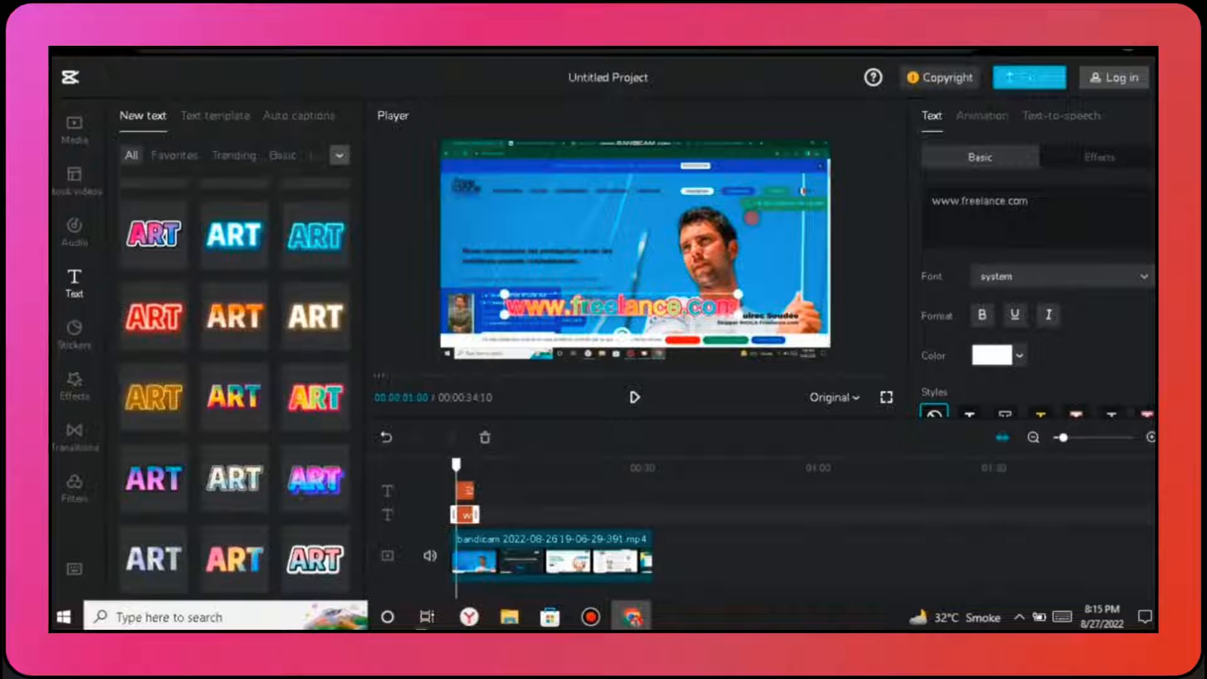
drag(621, 304, 581, 313)
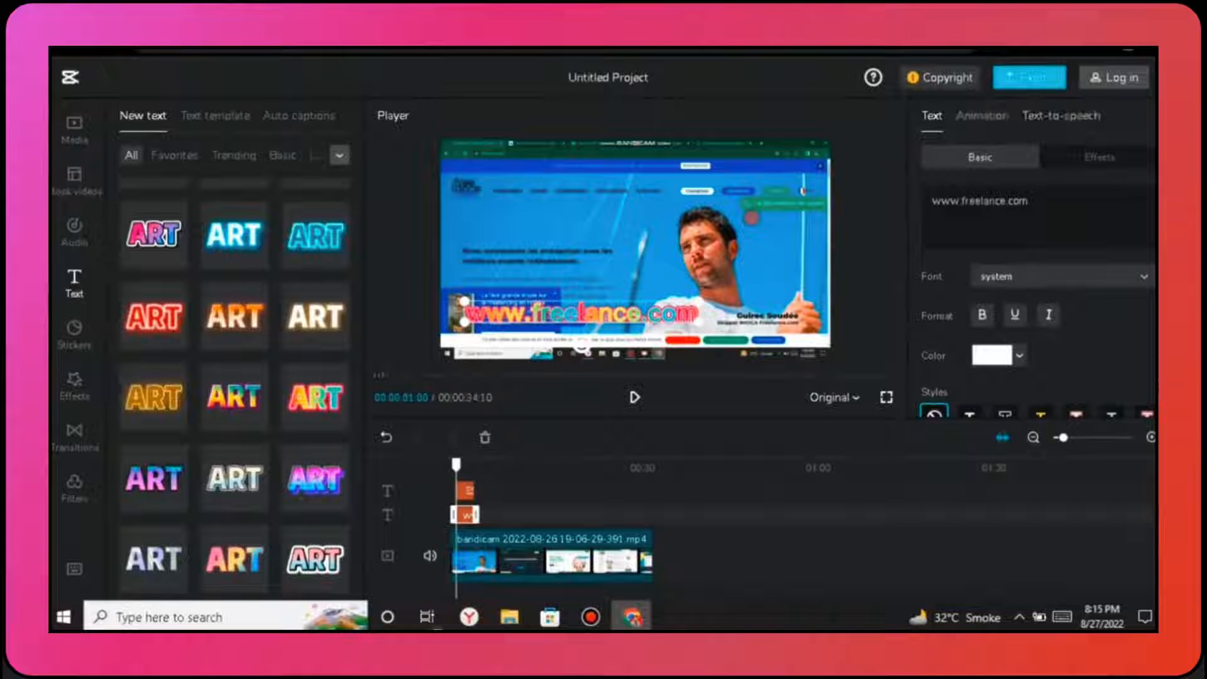
click(981, 115)
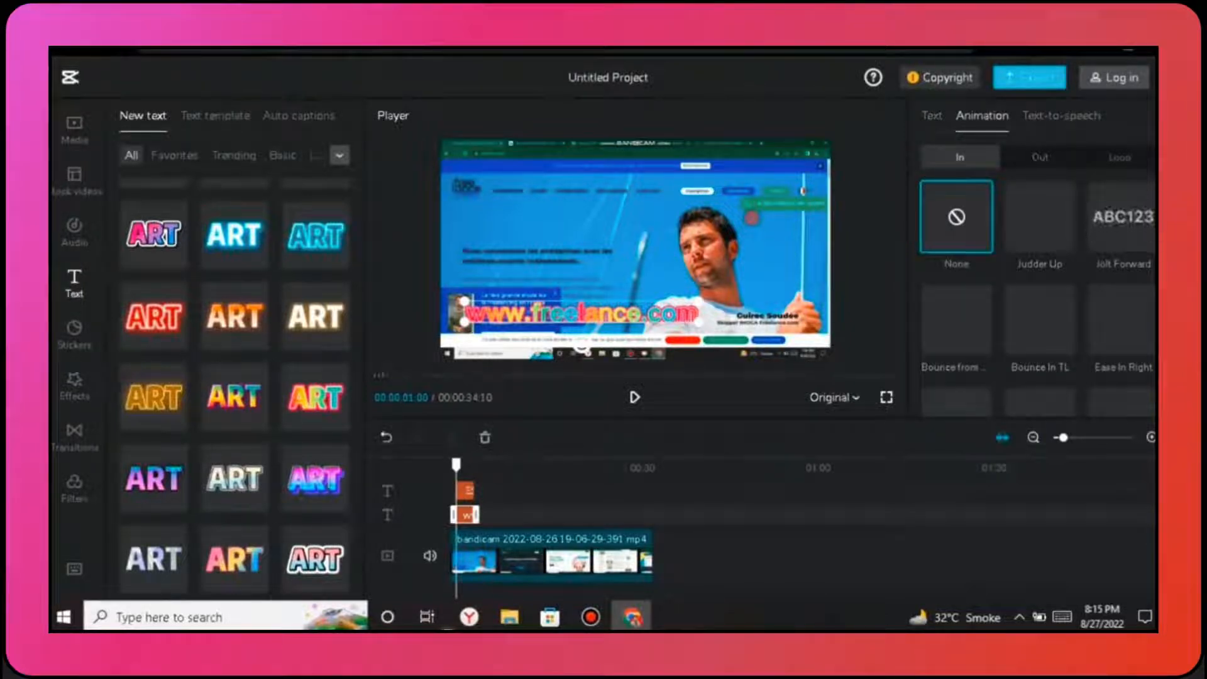
click(1039, 217)
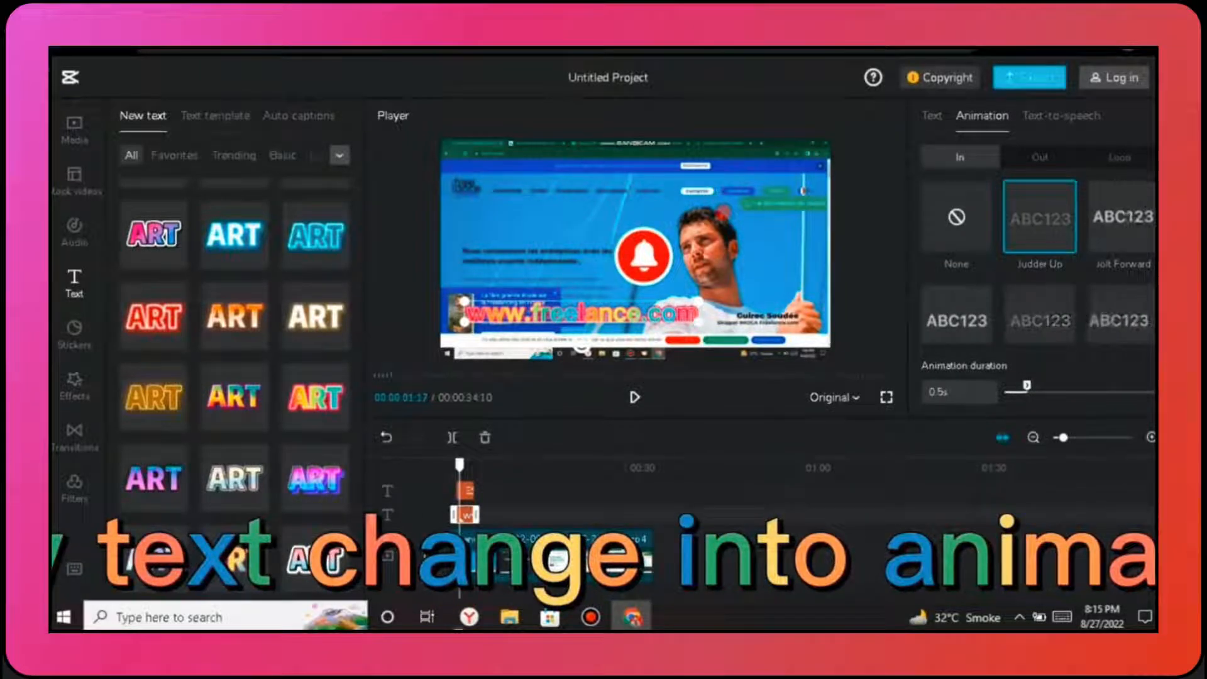
Move the SUBSCRIBE overlay into the video frame's upper-left corner and shrink it to a small badge
click(467, 491)
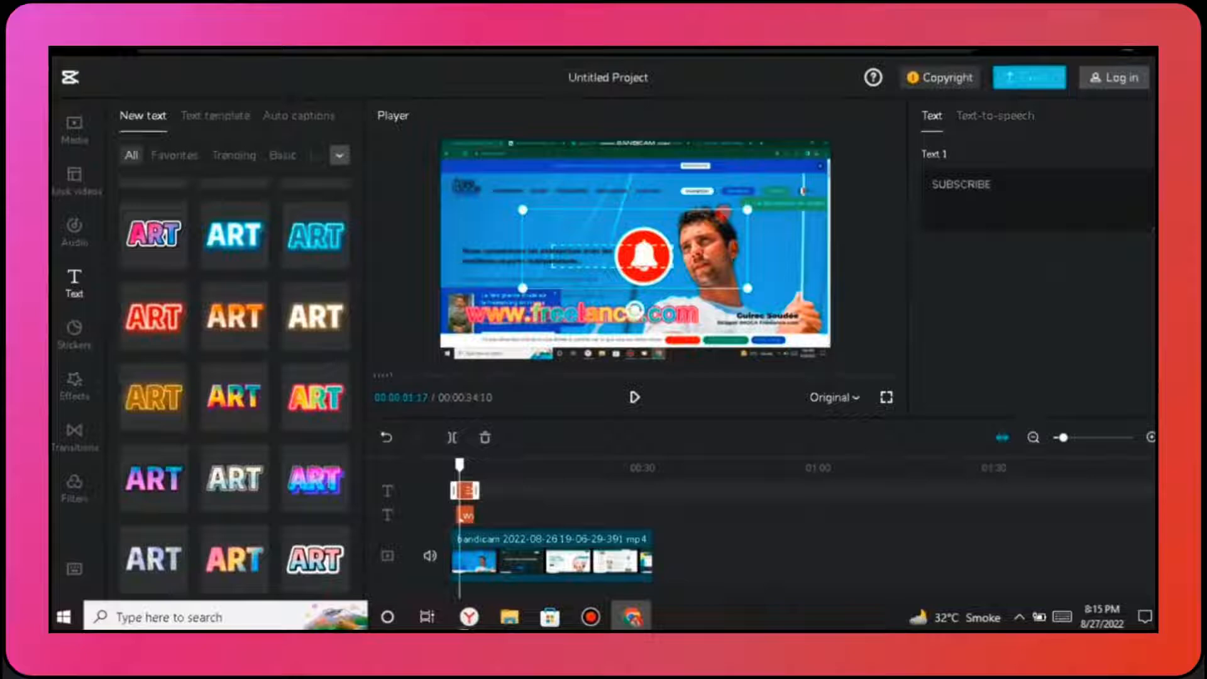
drag(635, 249, 527, 152)
click(472, 467)
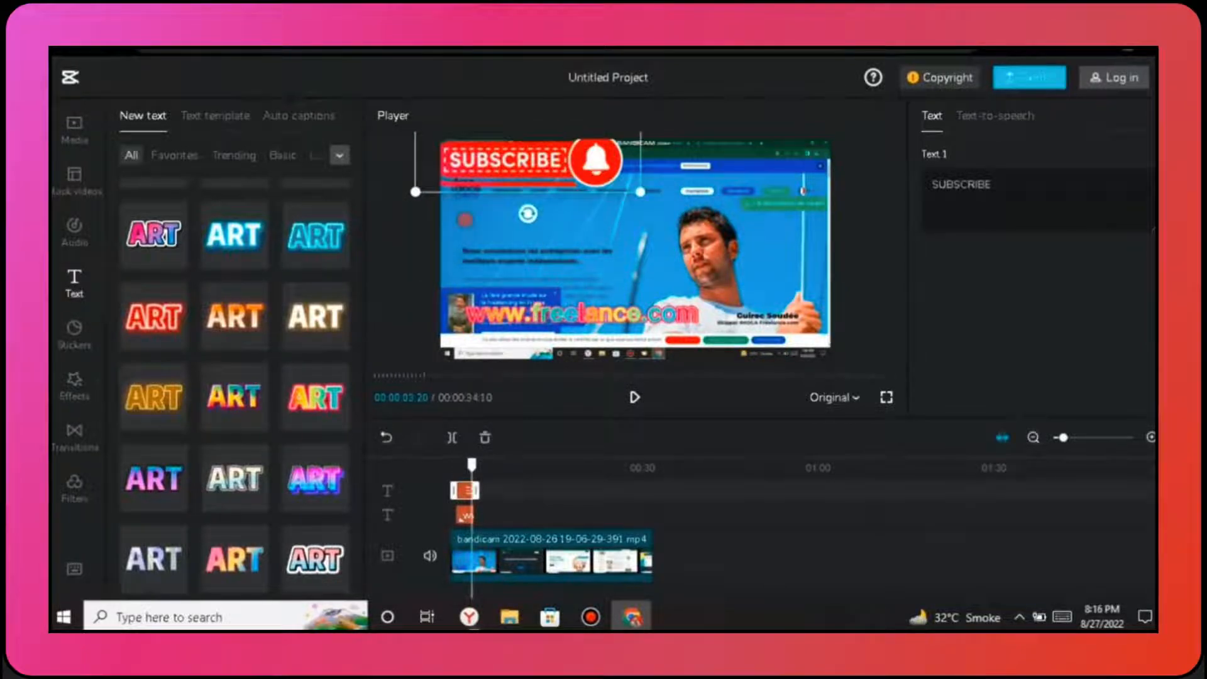
drag(639, 192, 480, 153)
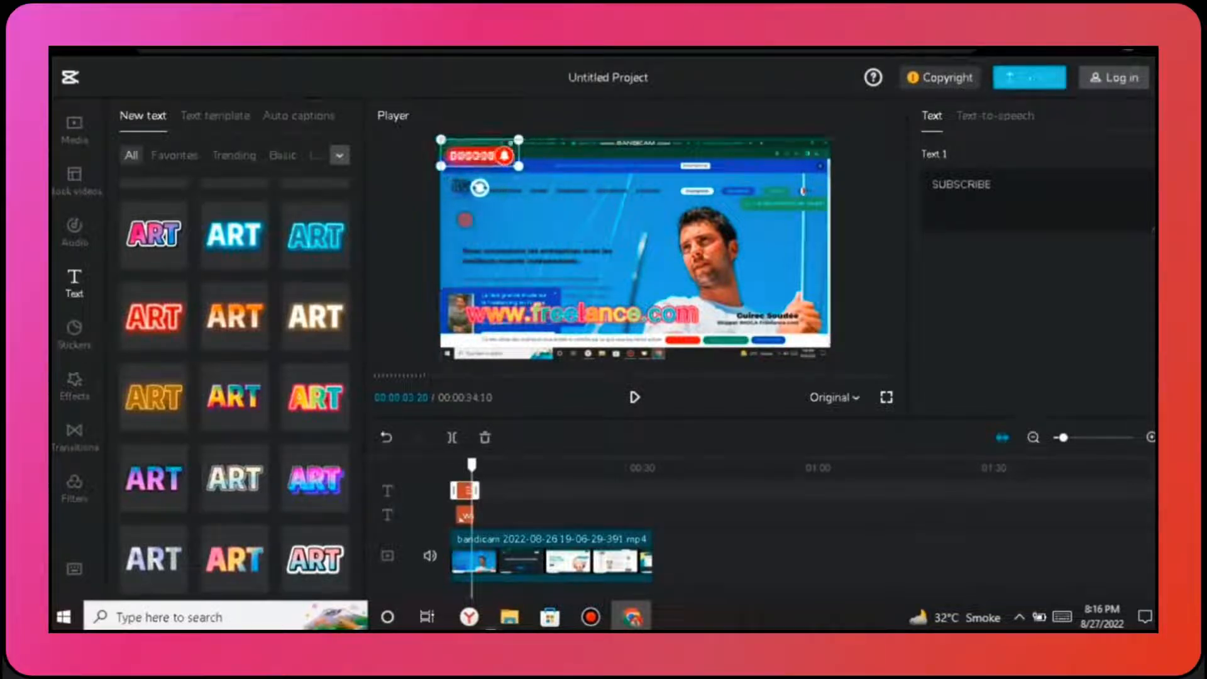
key(Escape)
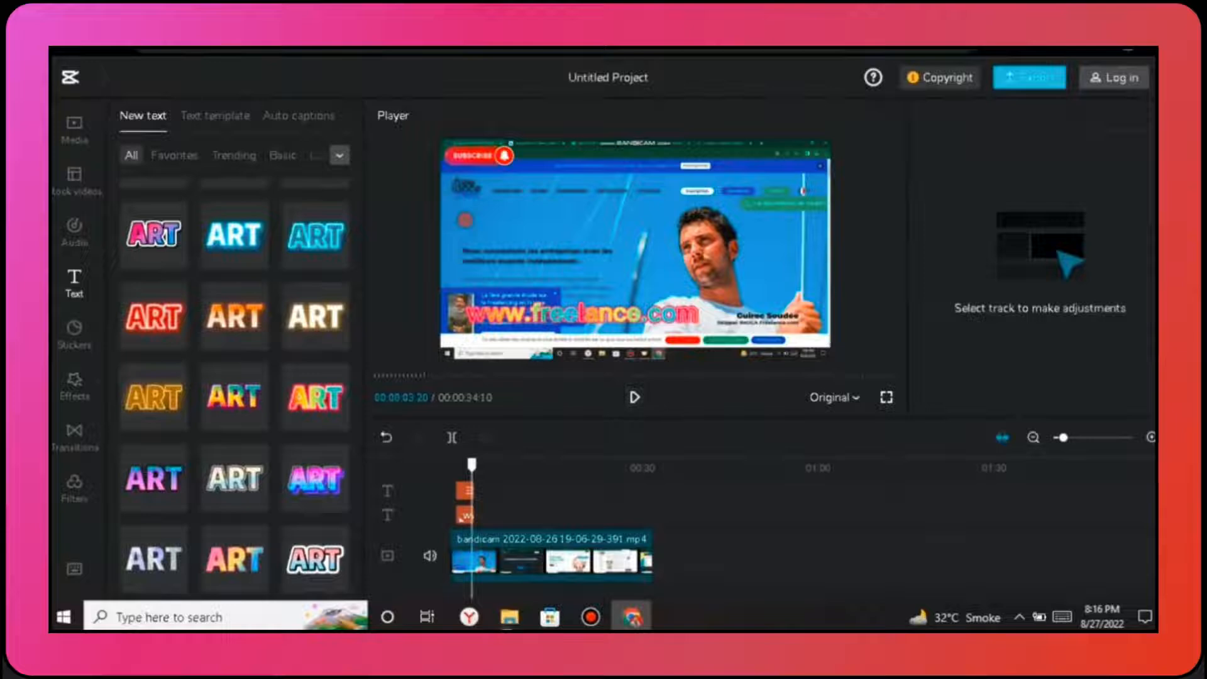
Advance the video to the Transcribe page at 00:00:08:11 and add a pink-and-blue art text overlay there
mouse_move(235, 317)
key(space)
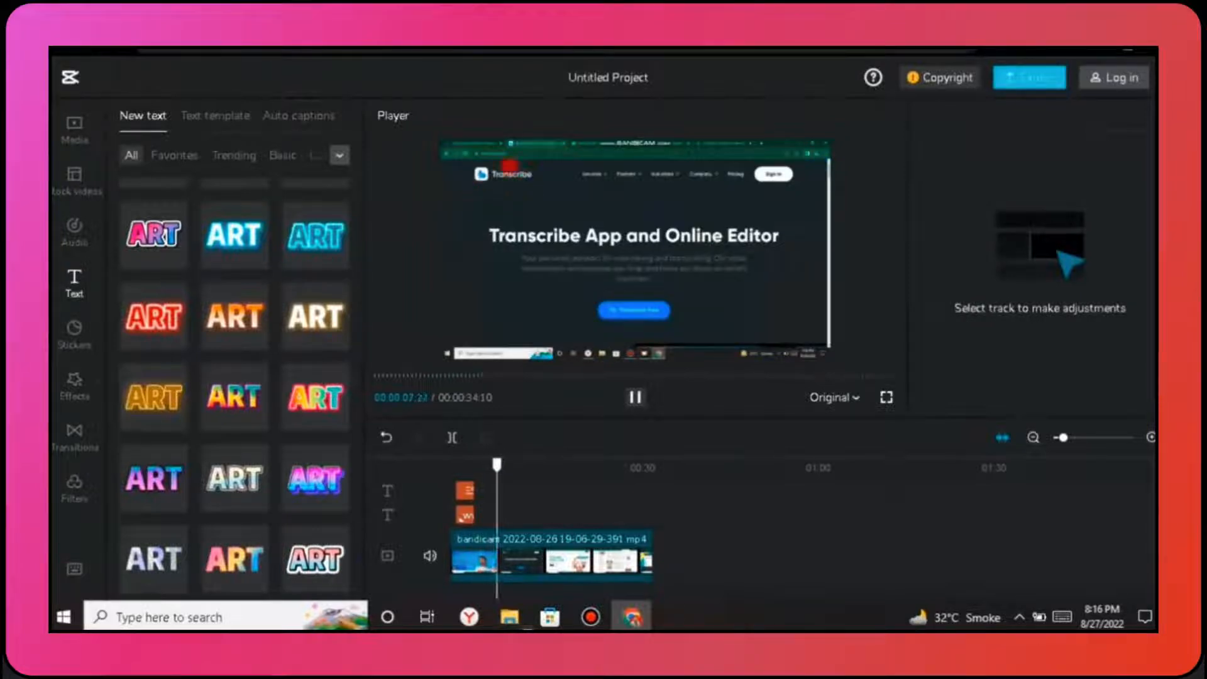
key(space)
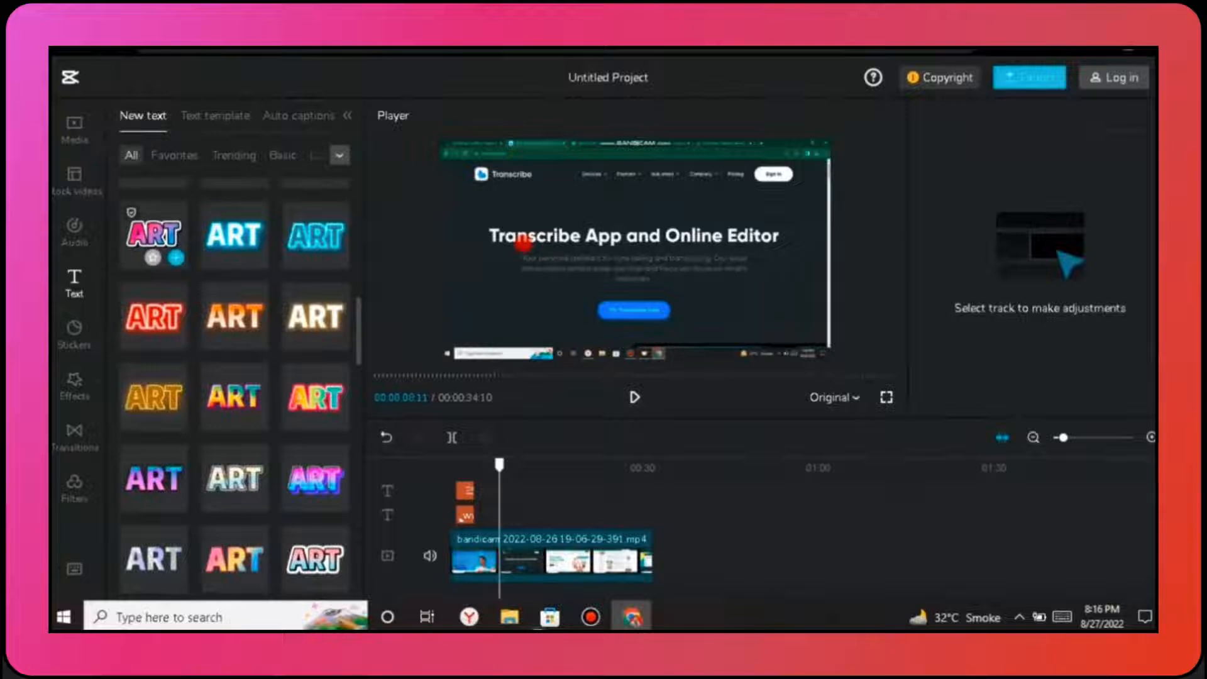
click(176, 257)
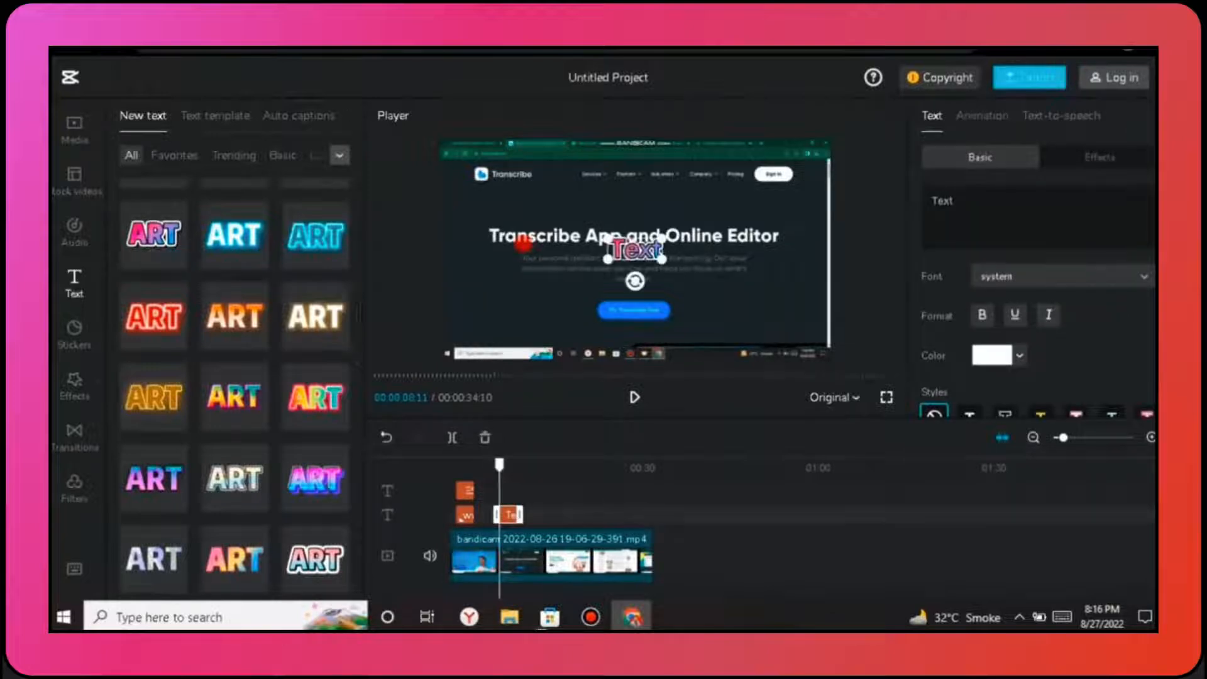
drag(953, 201, 930, 201)
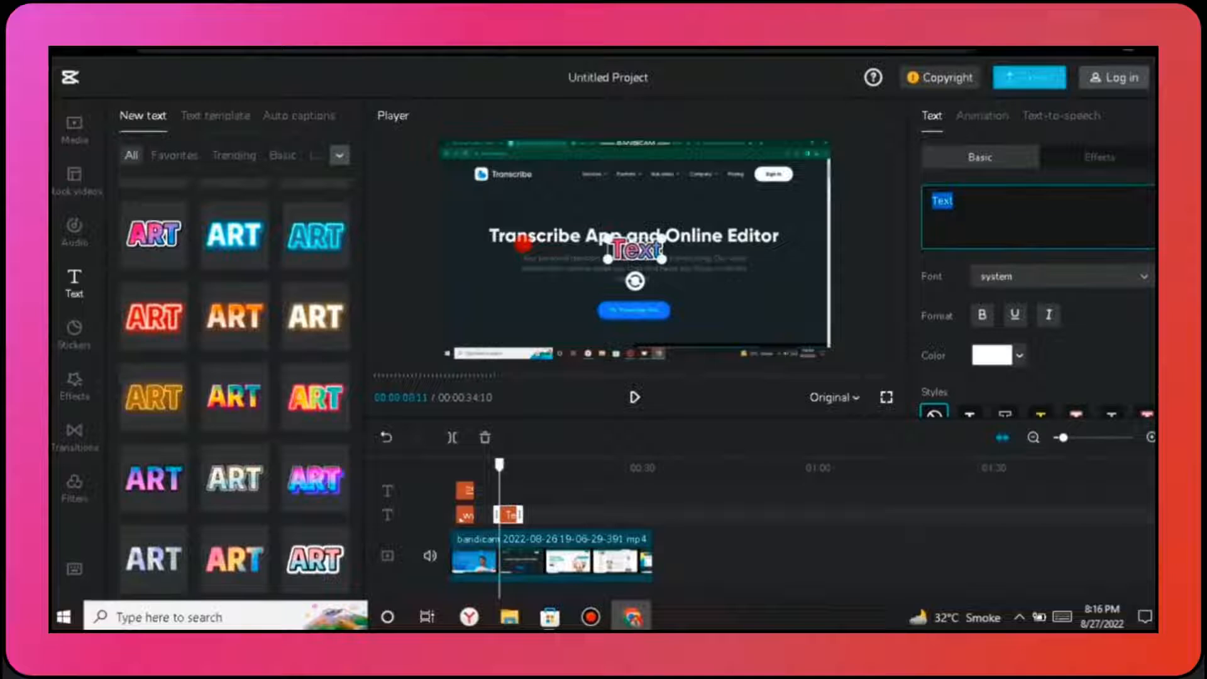
key(BackSpace)
text(www)
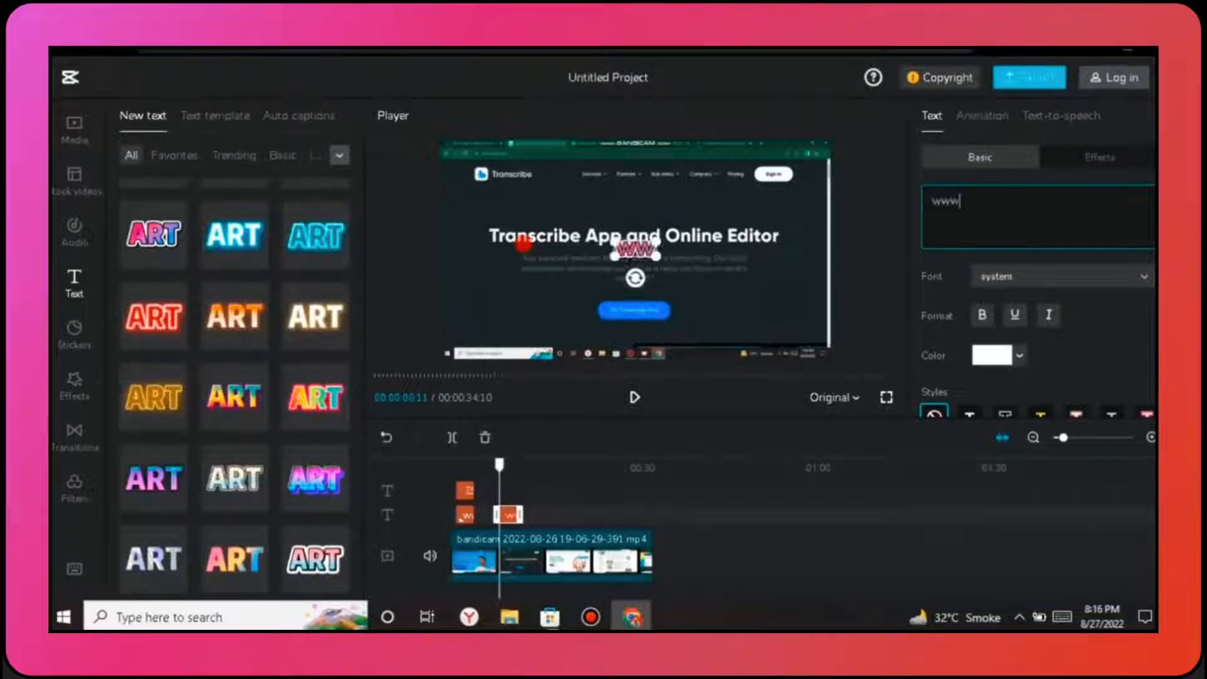
text(.tra)
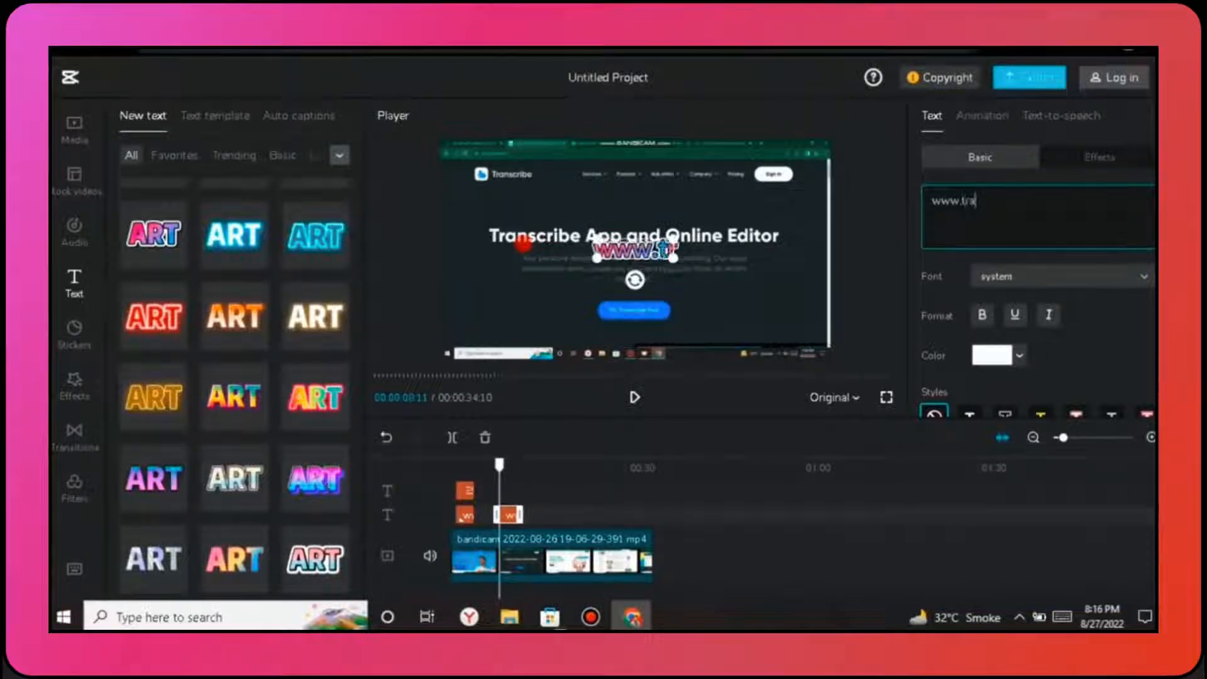
text(nscribe)
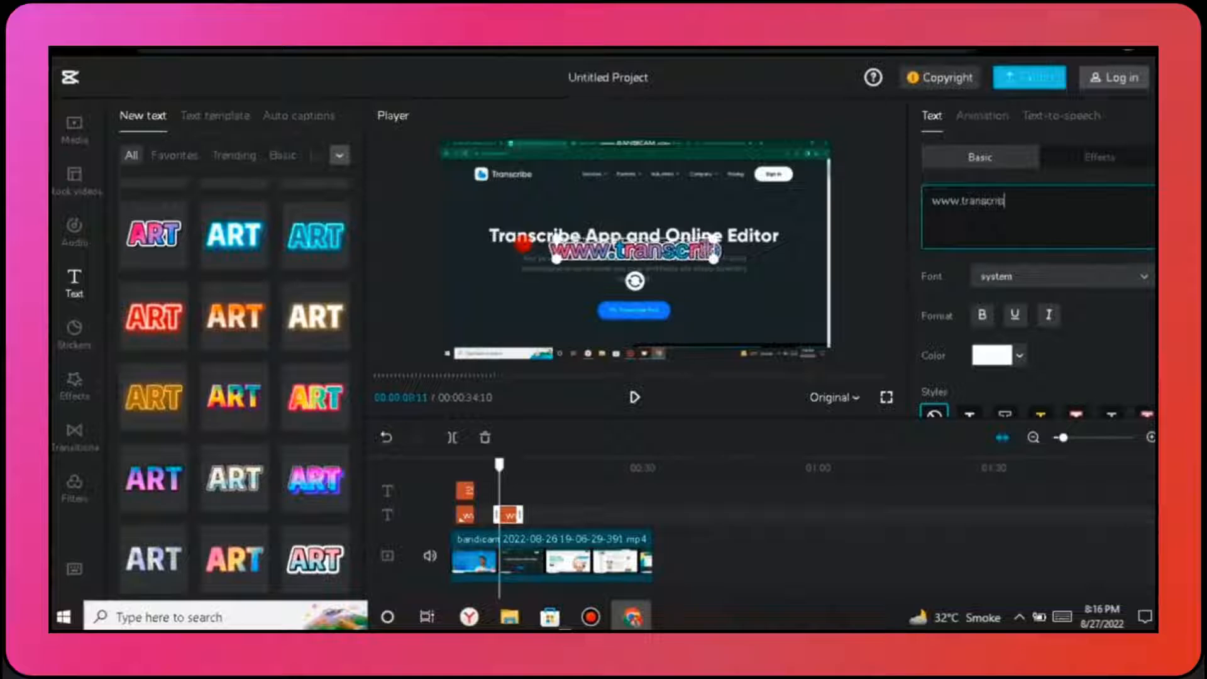
text(om)
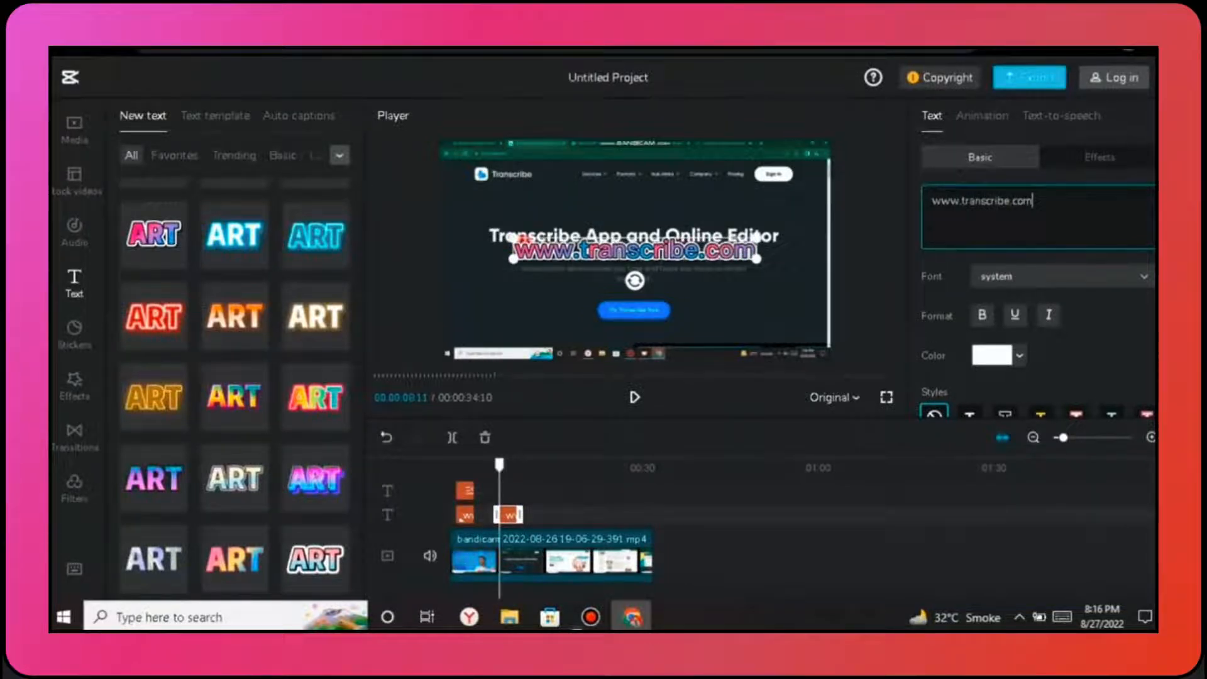
click(981, 115)
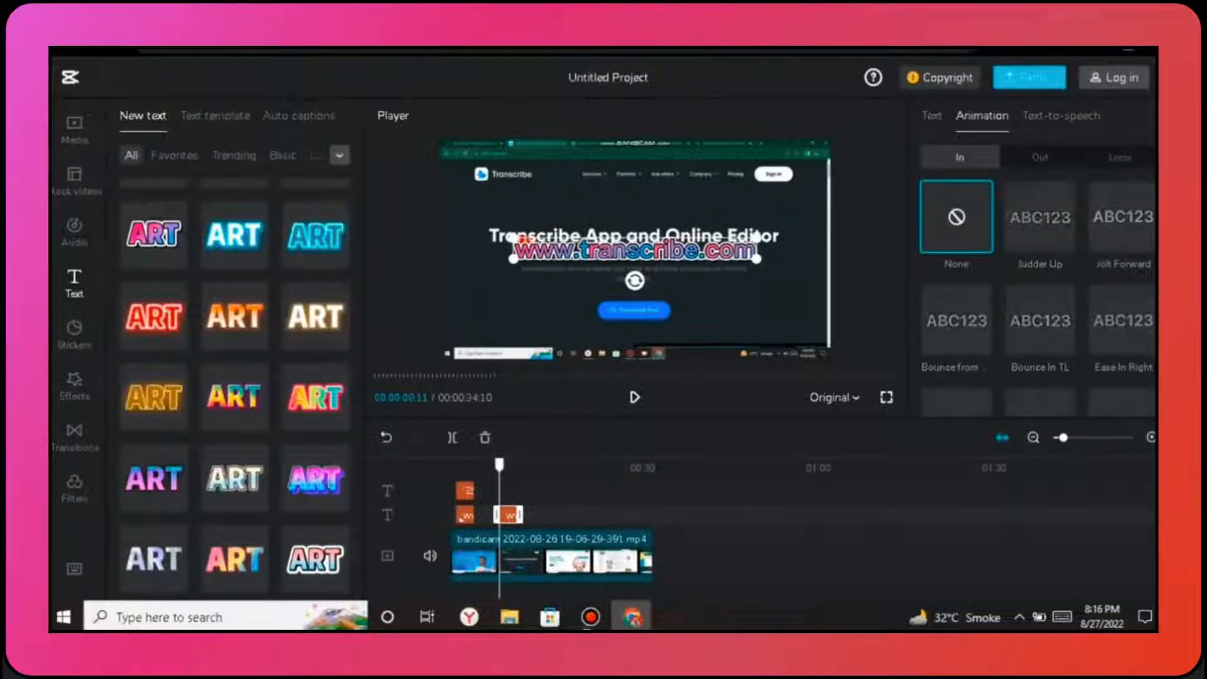
scroll(1037, 282, down, 2)
scroll(1037, 283, down, 2)
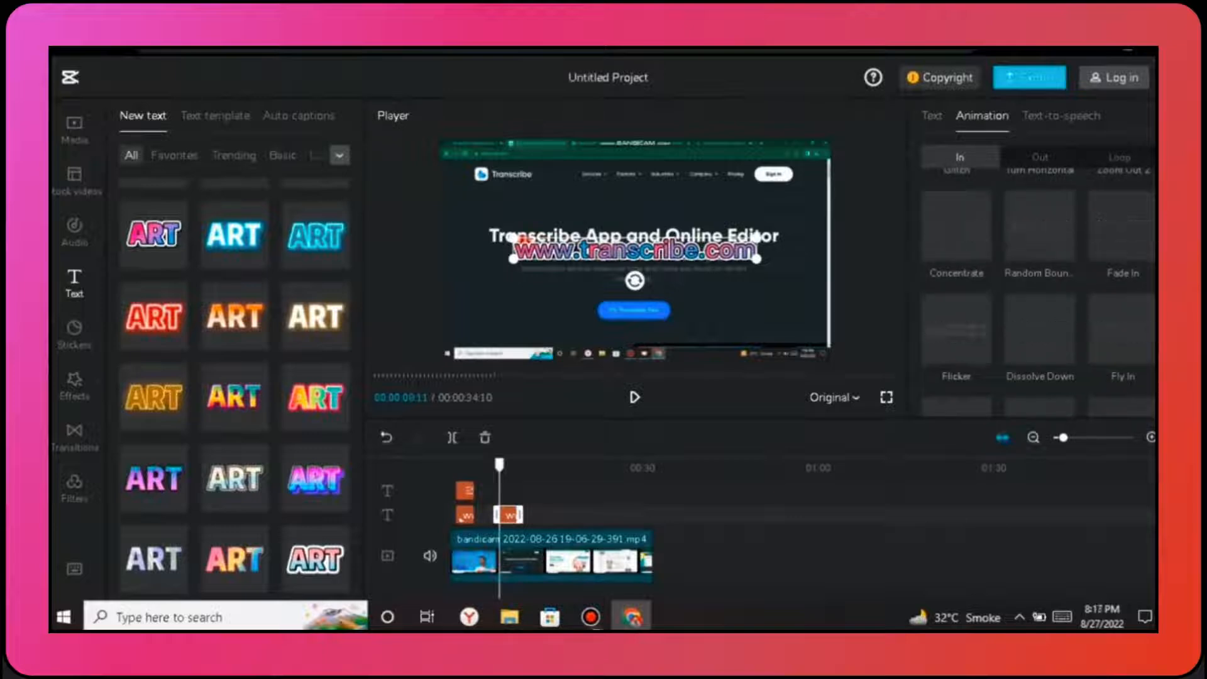
click(1039, 227)
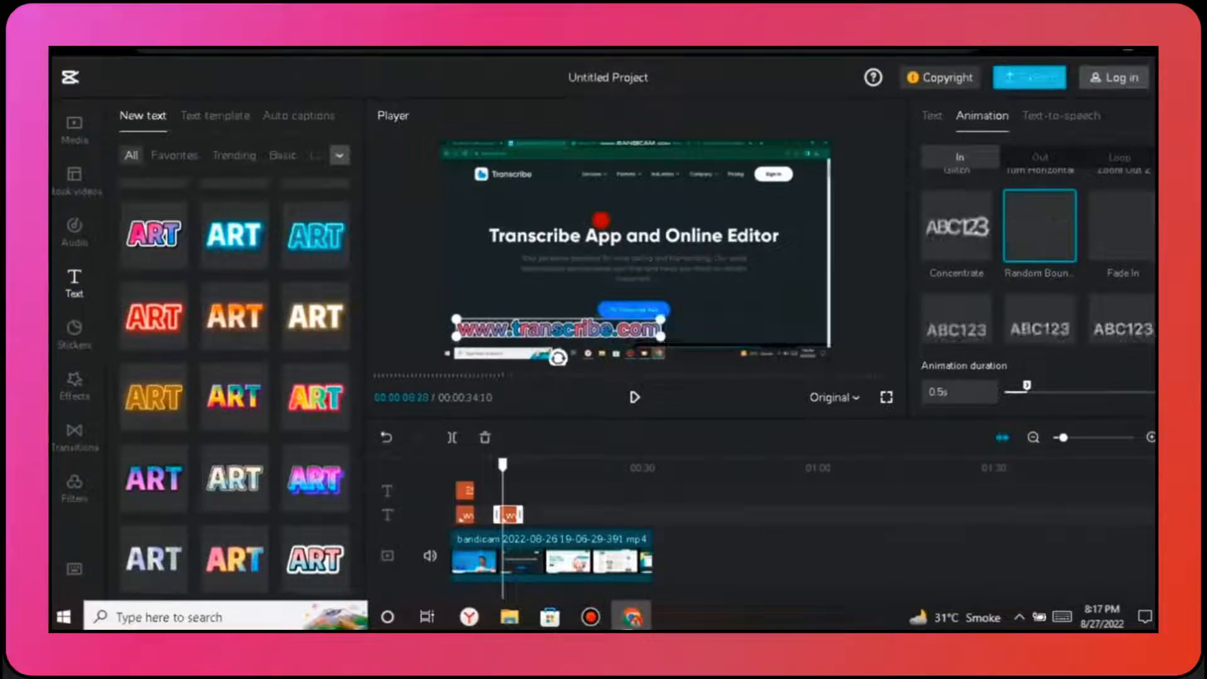
Advance the video to the Upwork page at 00:00:13:01 and add a purple-gradient art text overlay there
key(space)
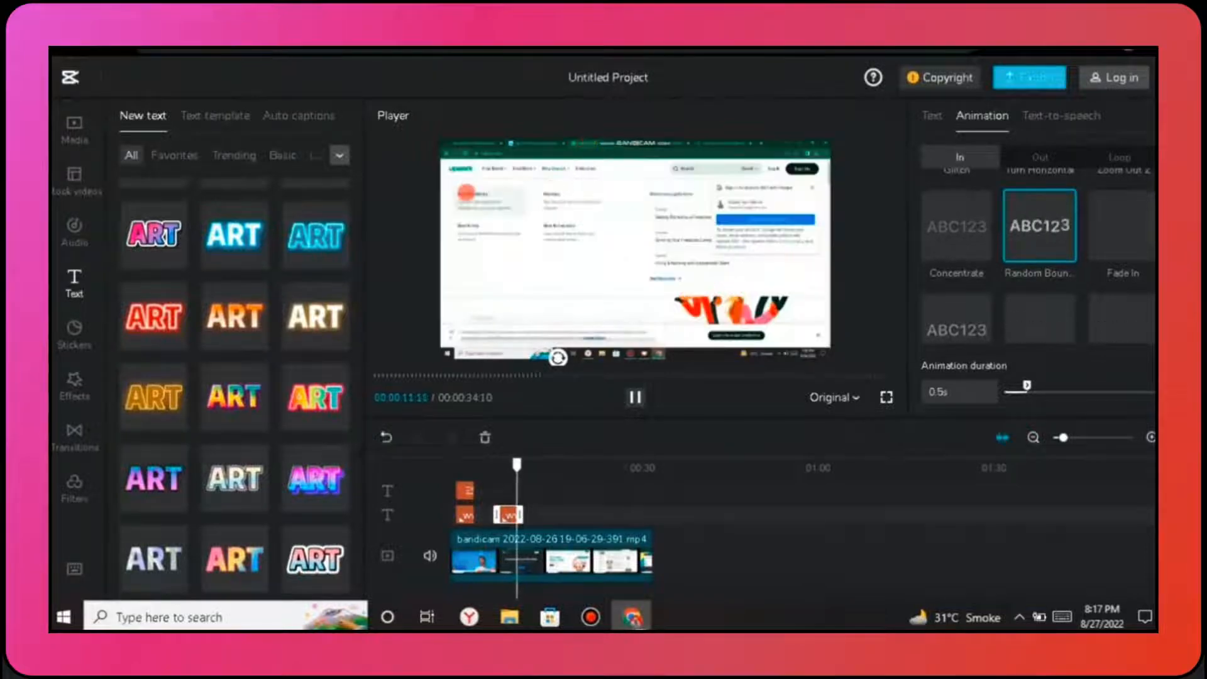
key(space)
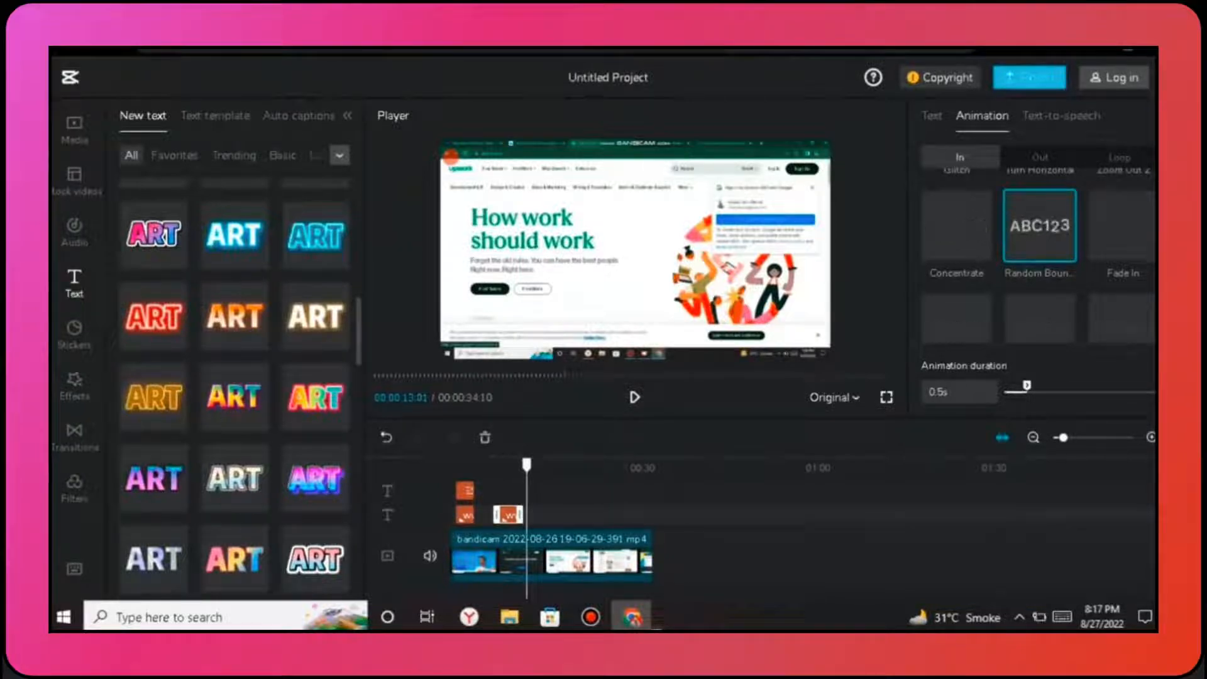
click(176, 500)
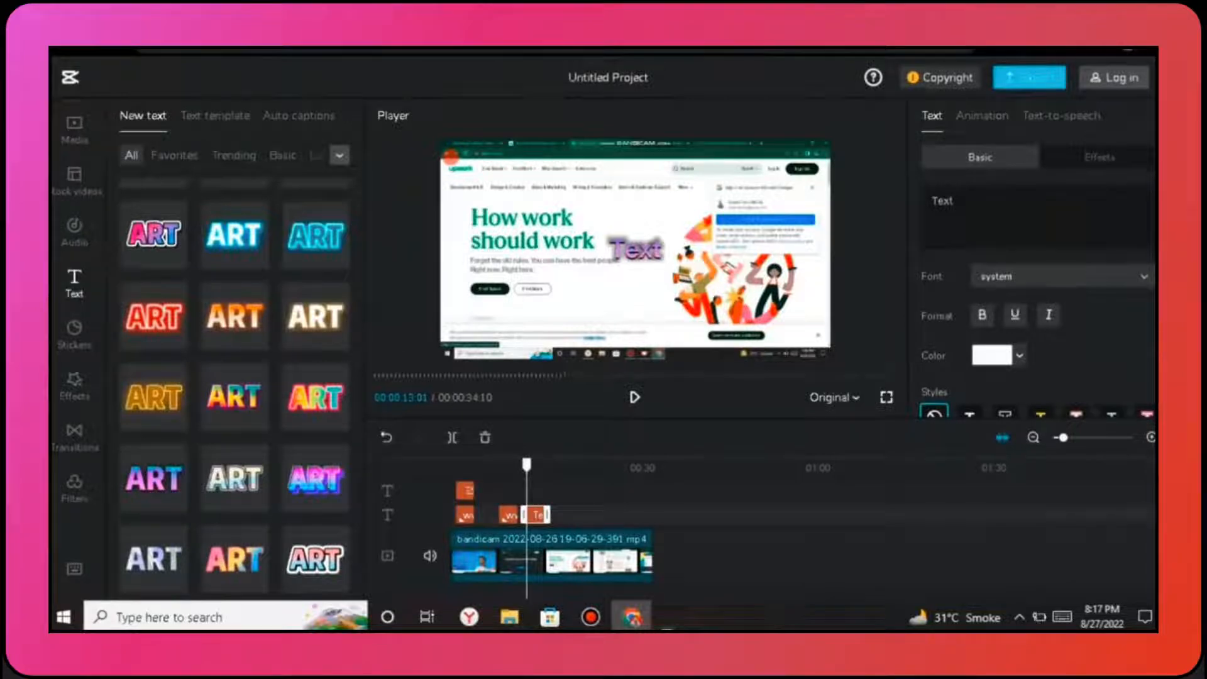
drag(953, 201, 931, 201)
text(www)
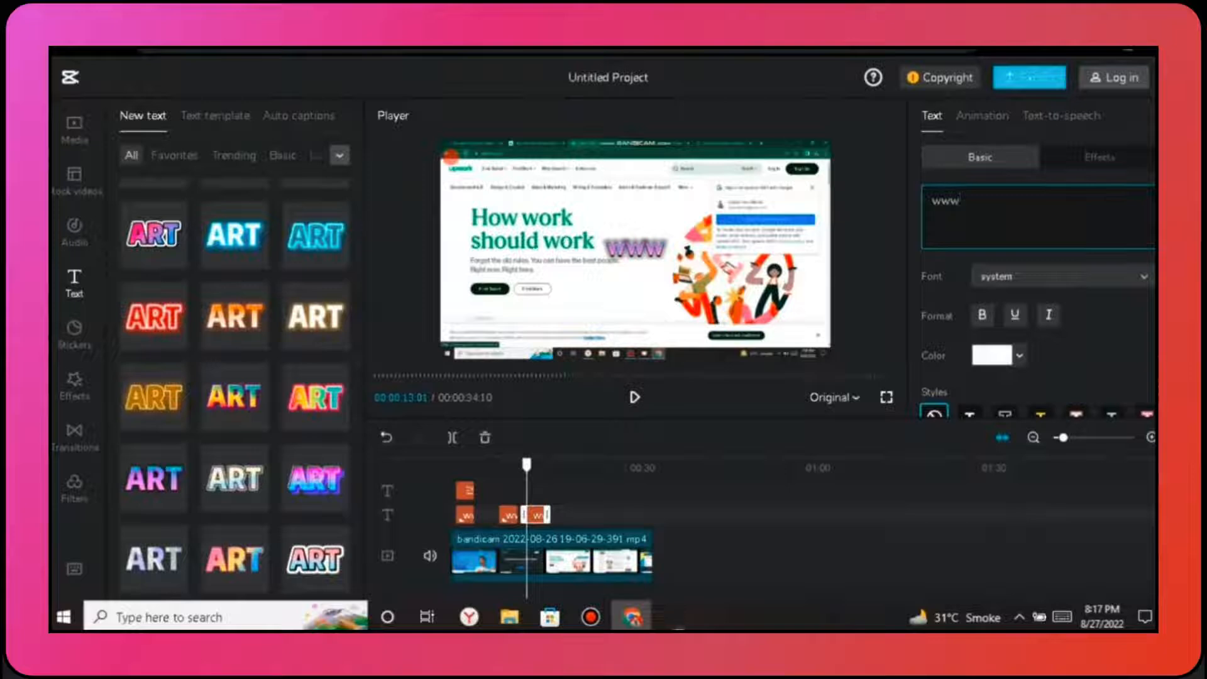
text(.up)
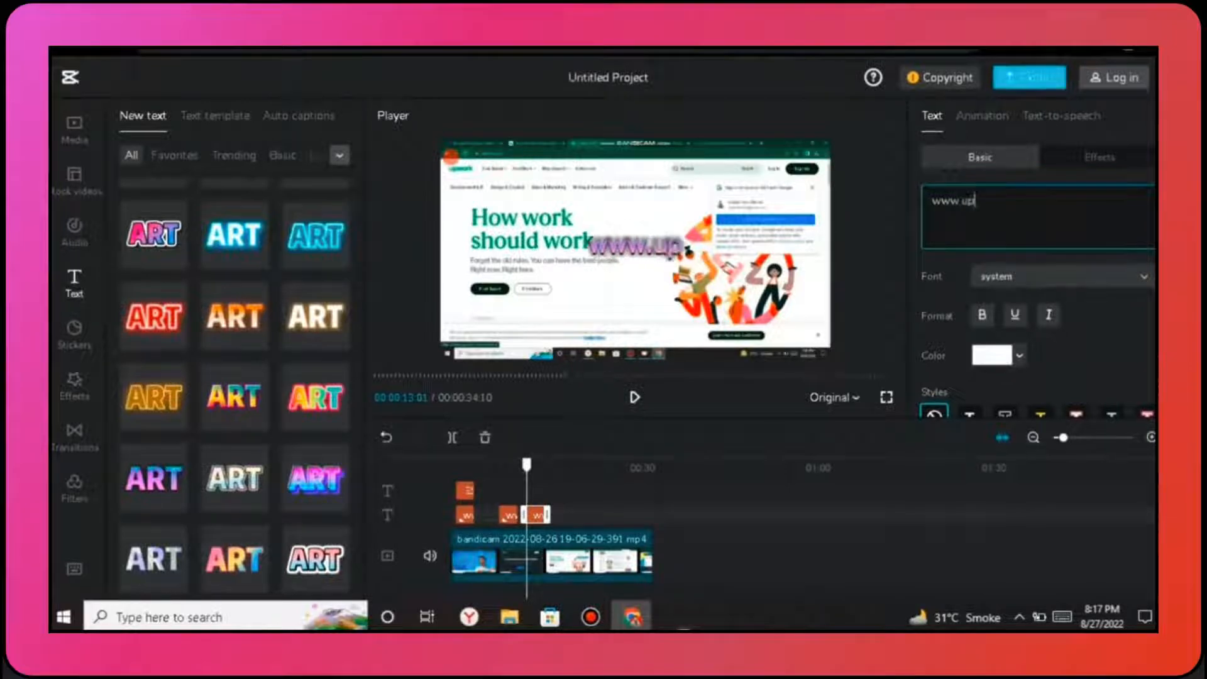
text(work)
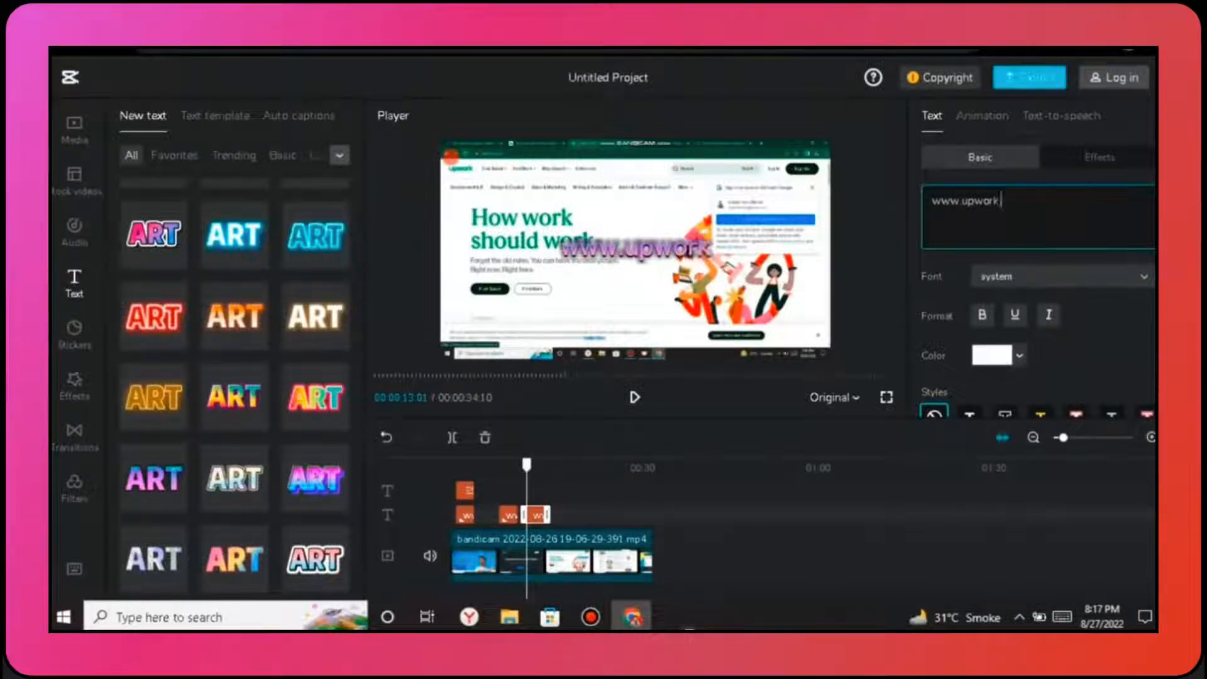
text(.com)
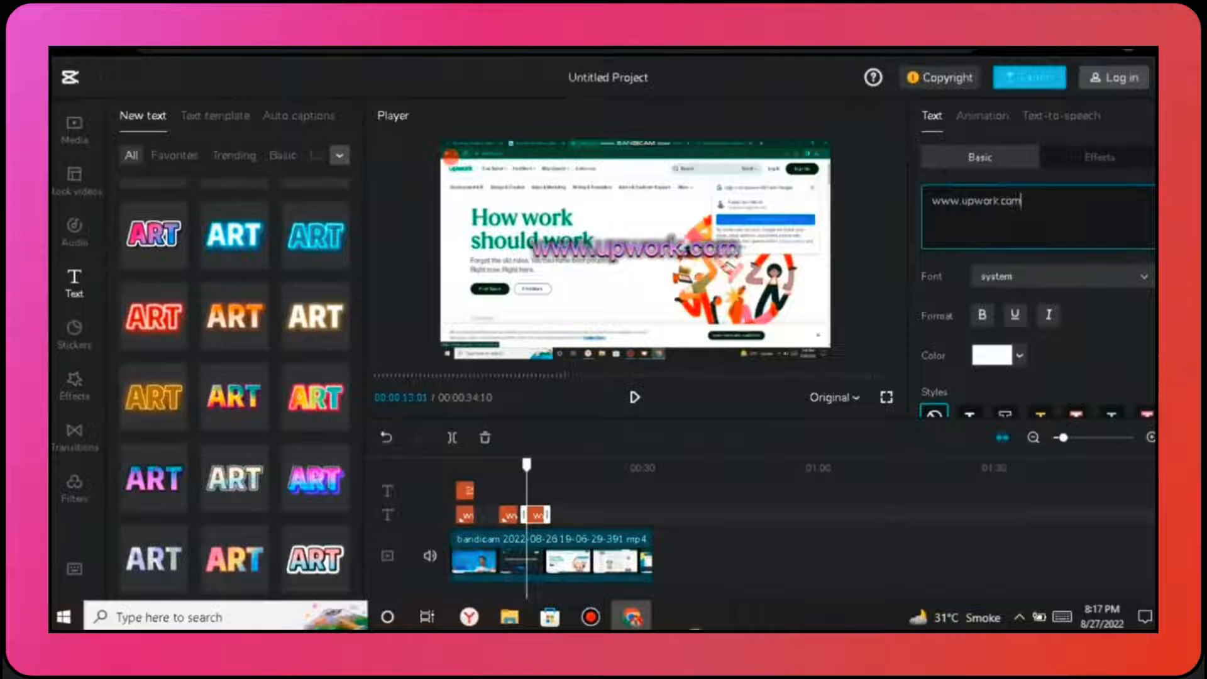
click(981, 116)
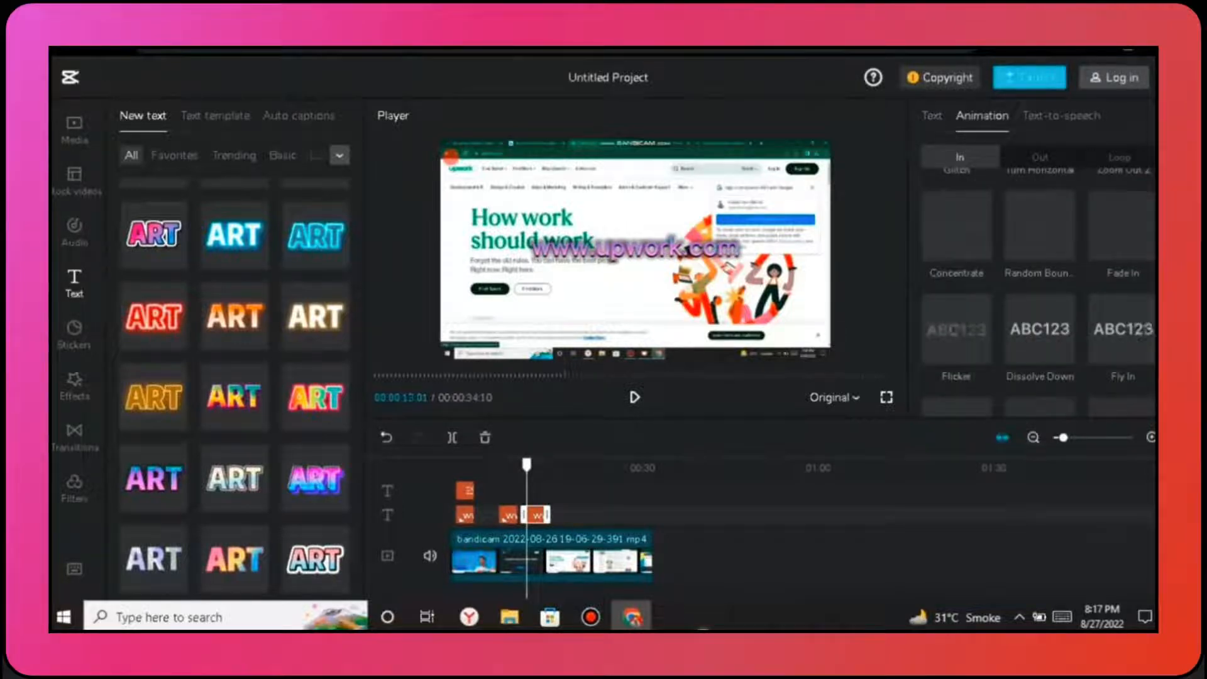
click(1039, 330)
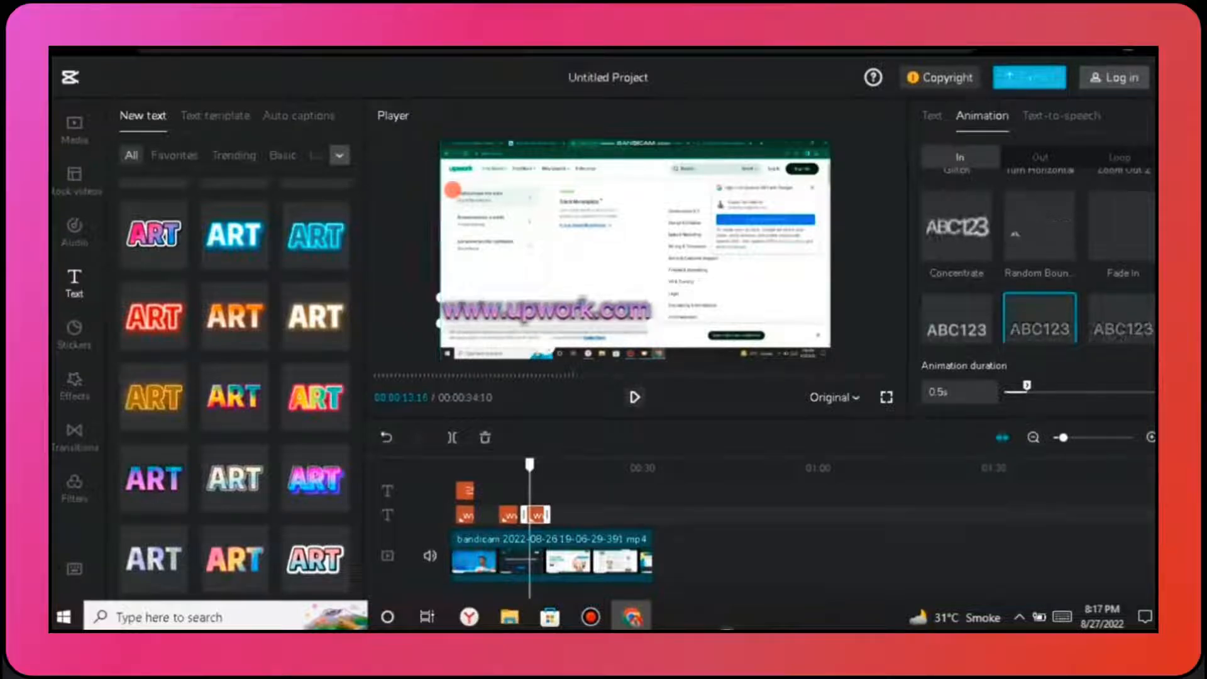
Split the video clip at 00:00:17:23, on the BotDetect CAPTCHA page
key(space)
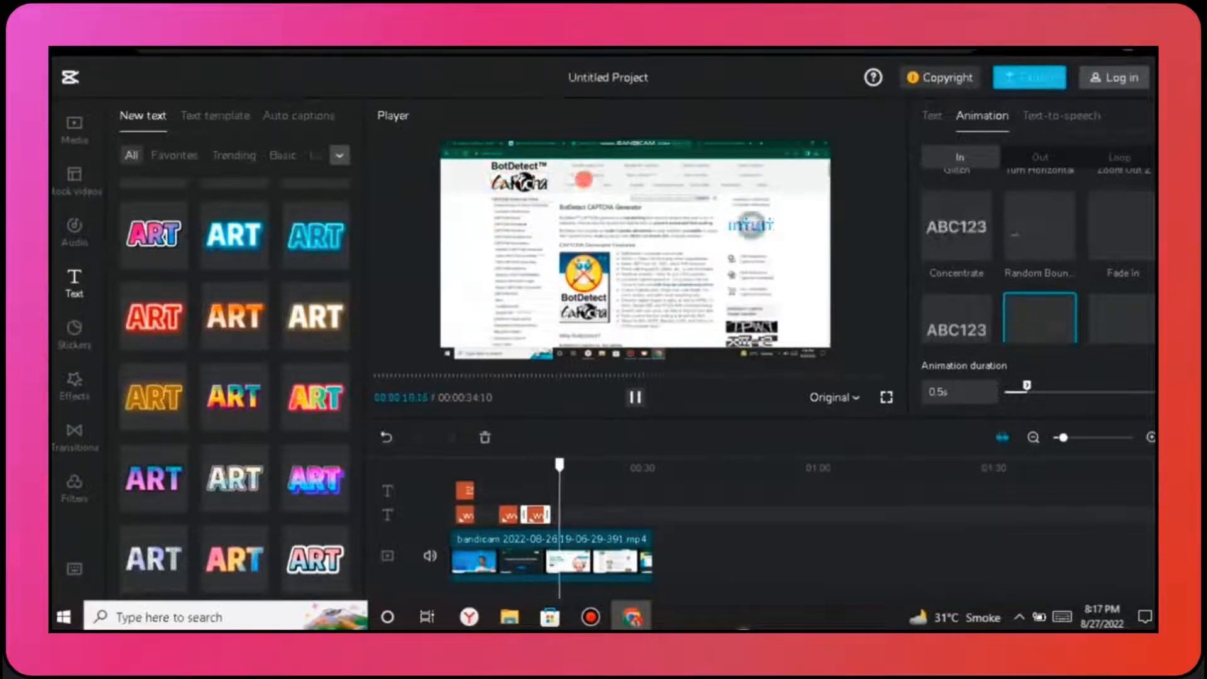
key(space)
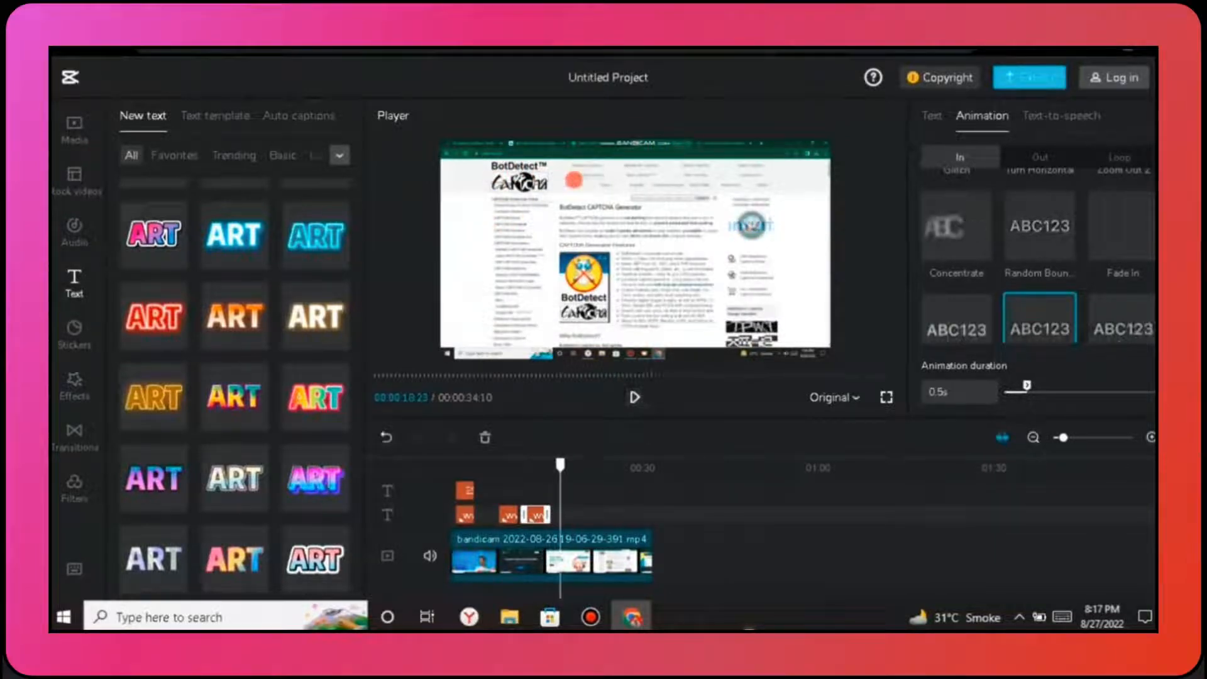
drag(559, 464, 554, 465)
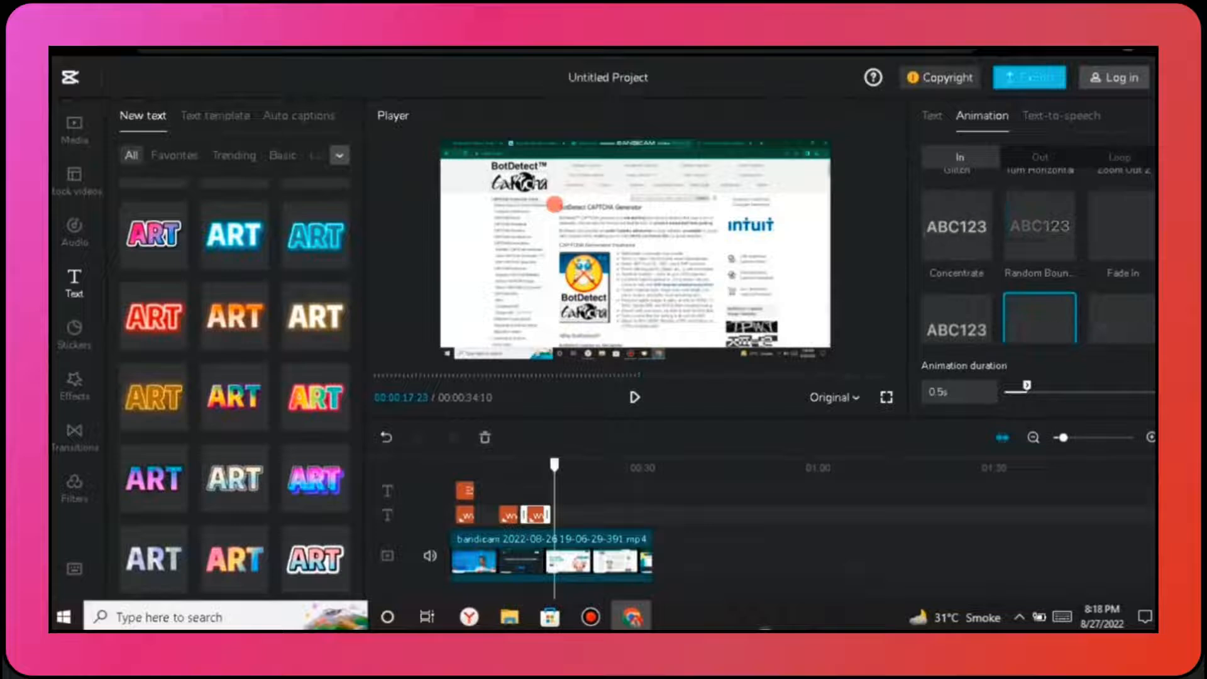
click(551, 556)
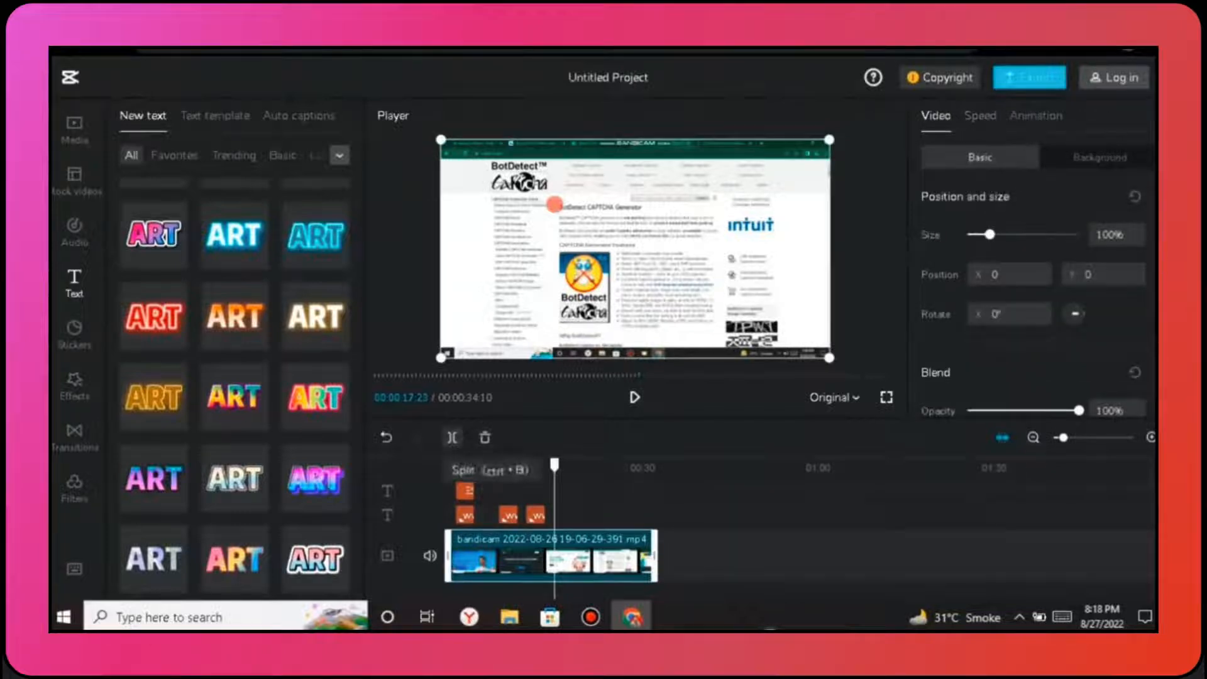
click(452, 437)
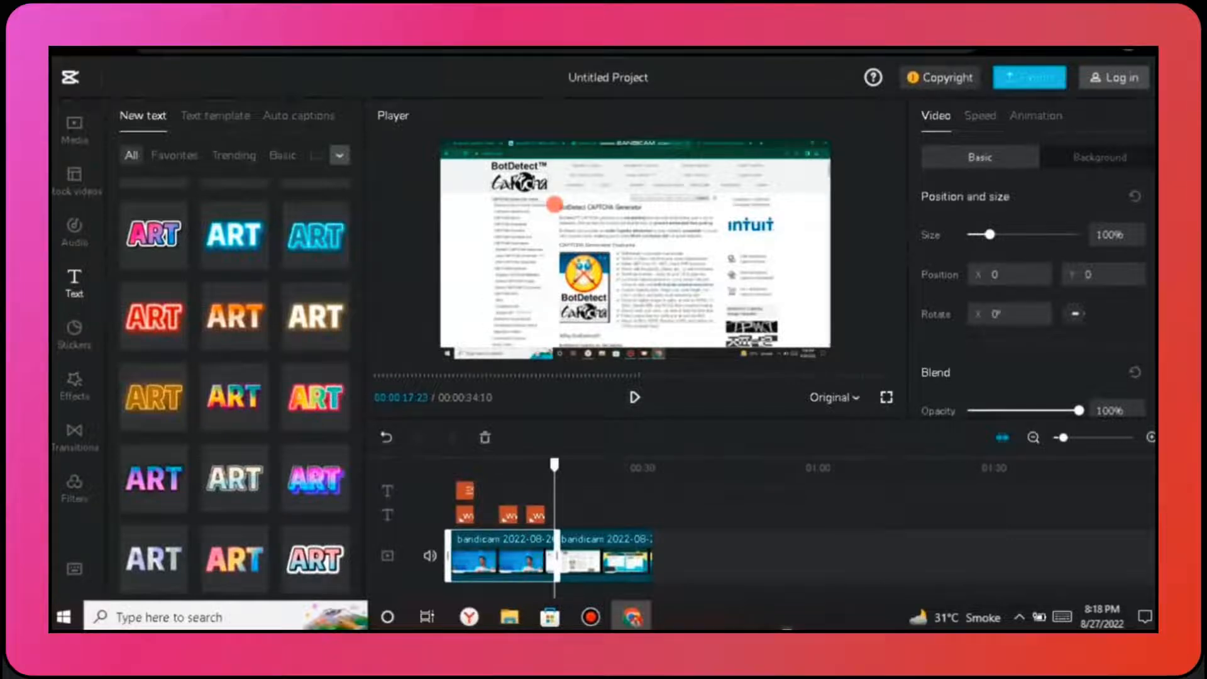
Review playback around the cut and split the first video segment again at 00:00:17:10
drag(555, 465, 538, 465)
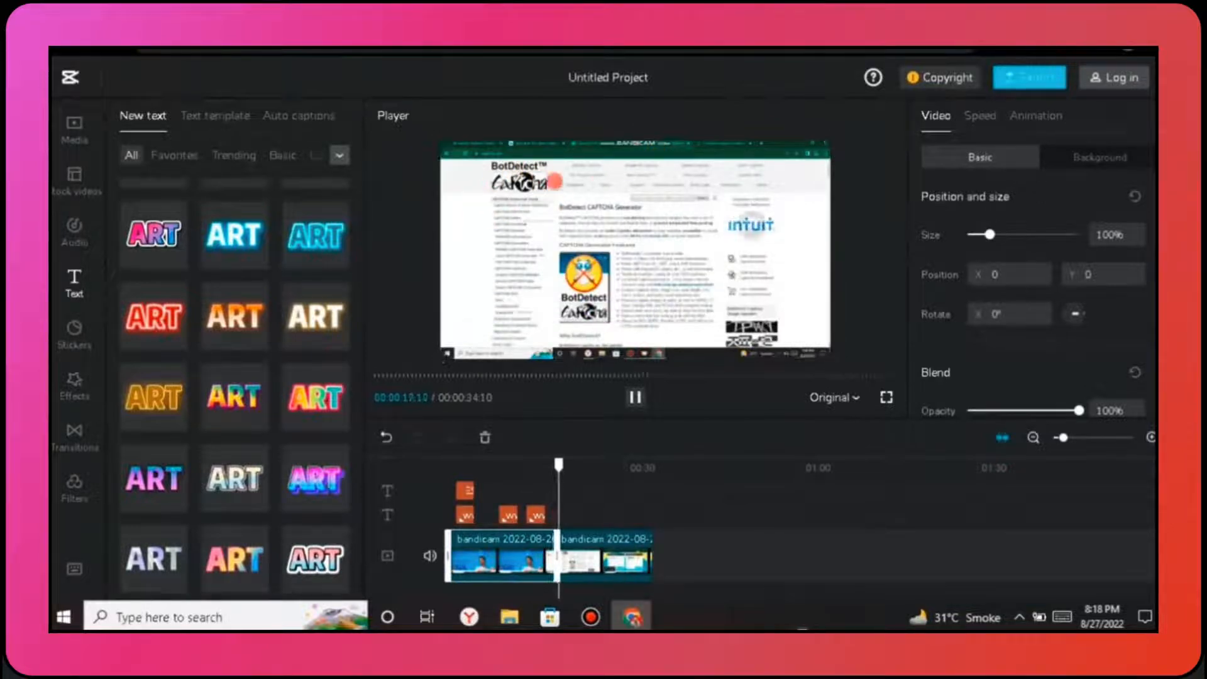
key(space)
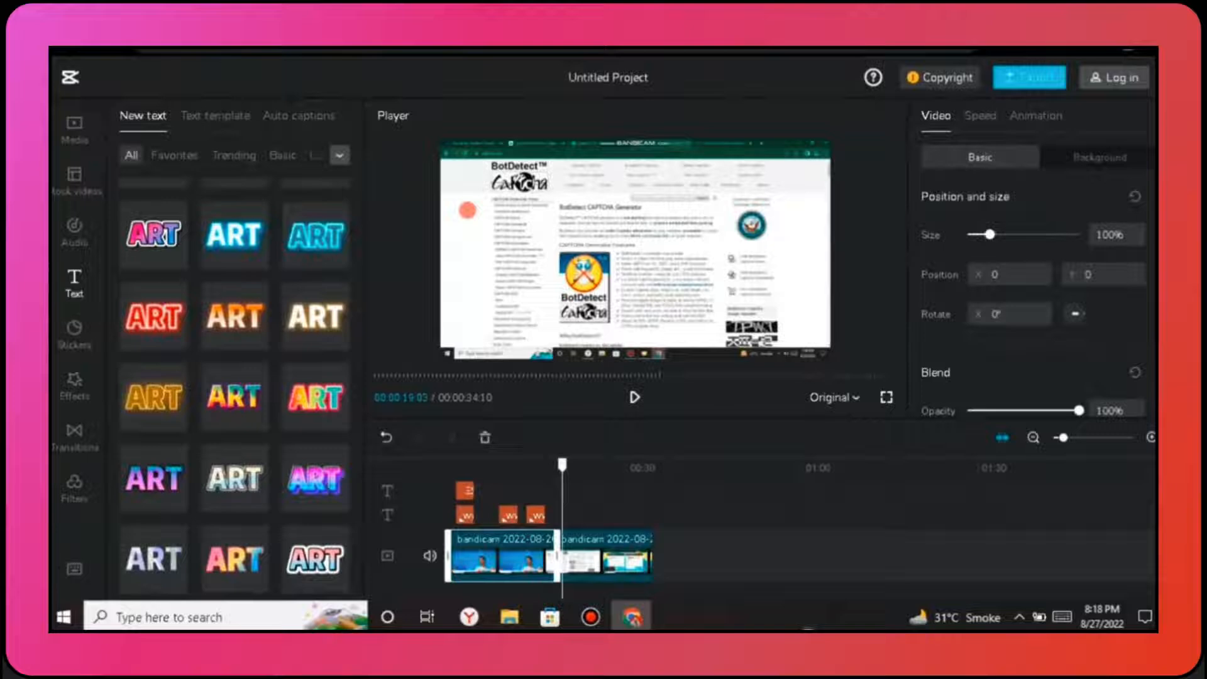
click(552, 468)
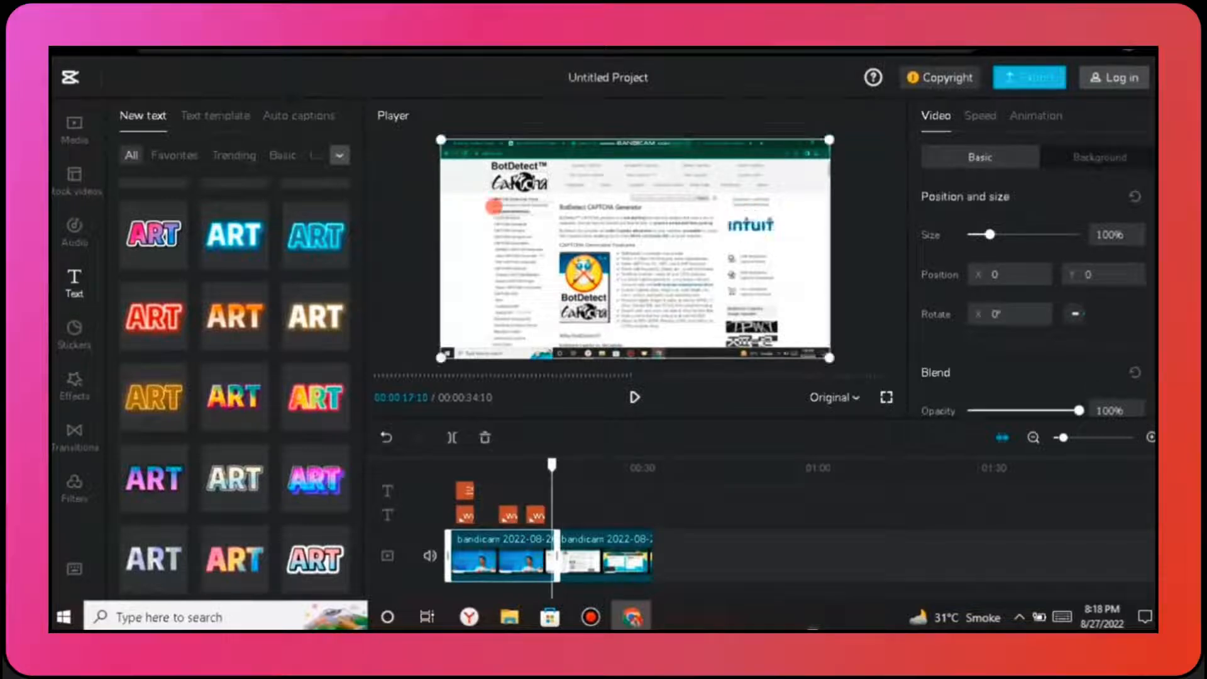
click(452, 437)
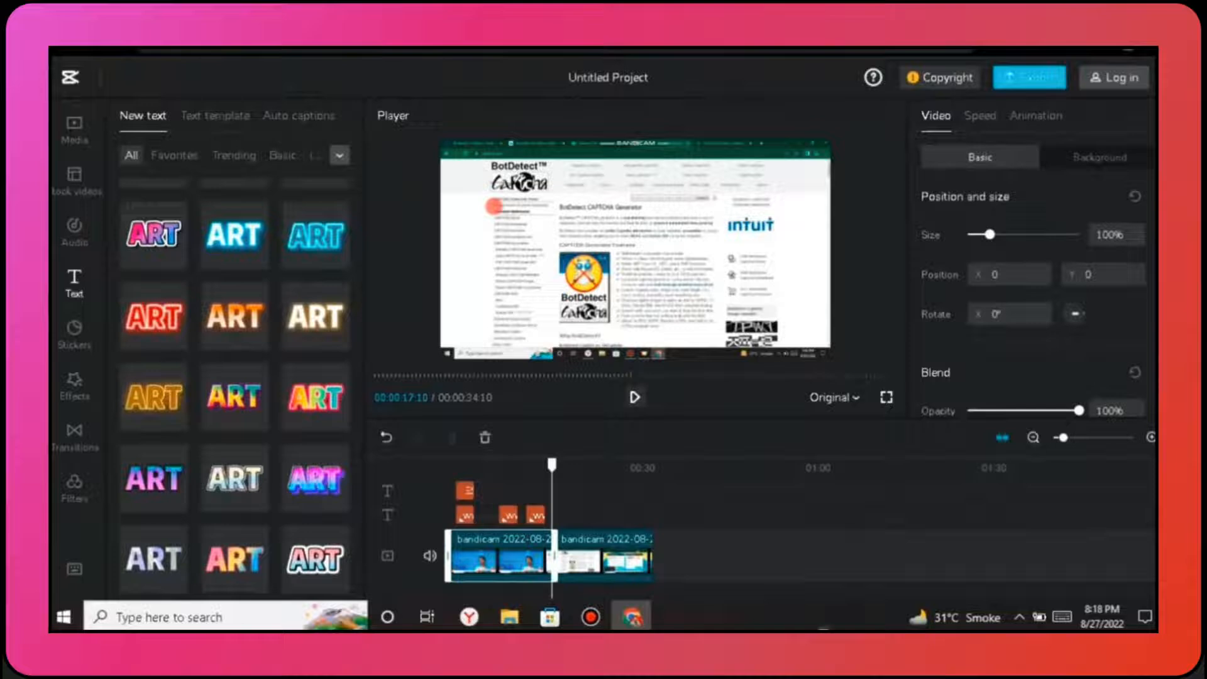
Split the second video segment at 00:00:22:12, where the 2Captcha page shows, and delete the BotDetect part before that cut
key(space)
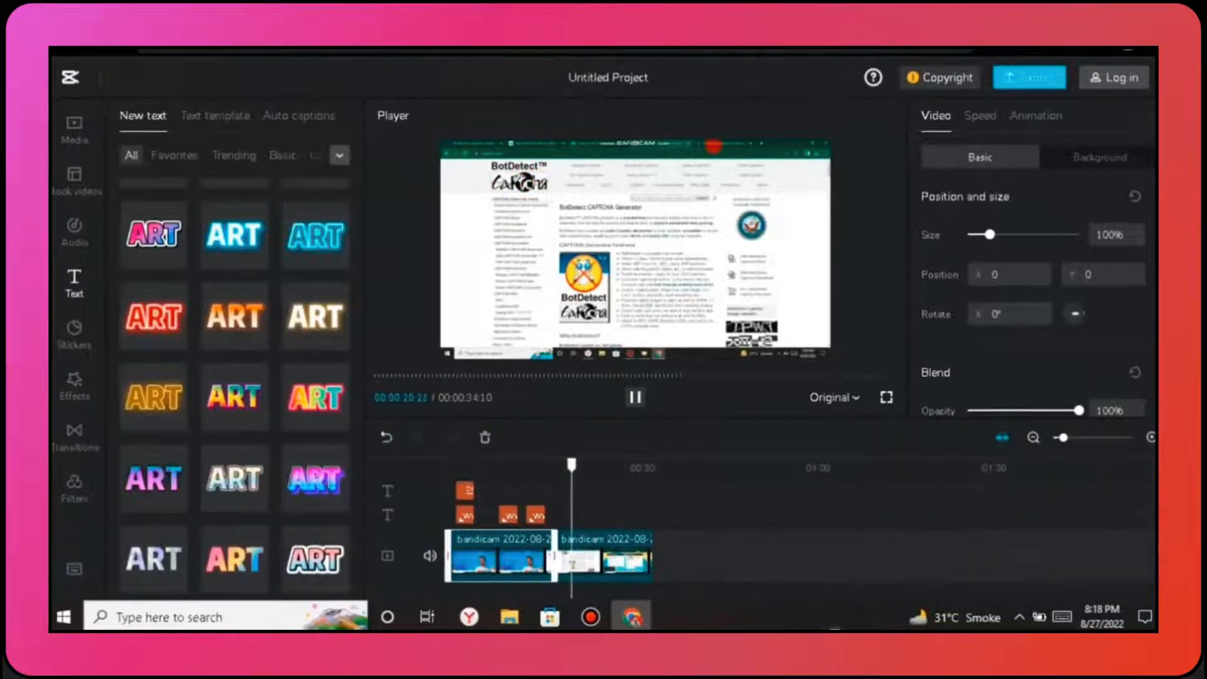
key(space)
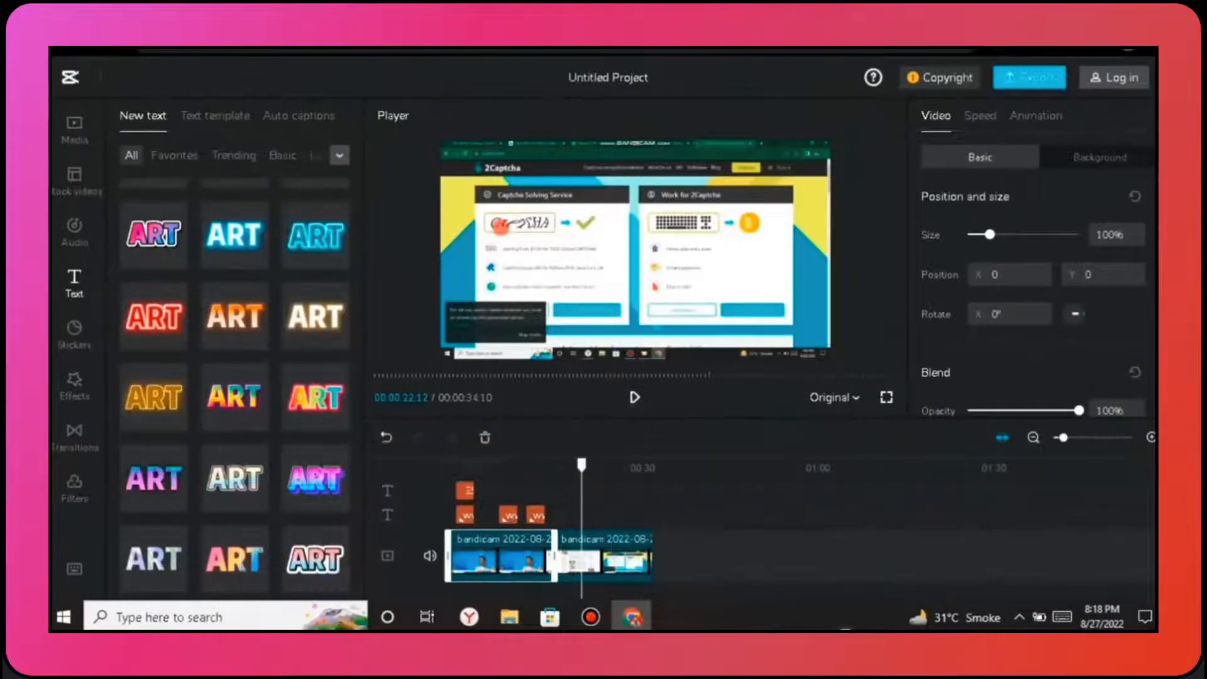
click(604, 555)
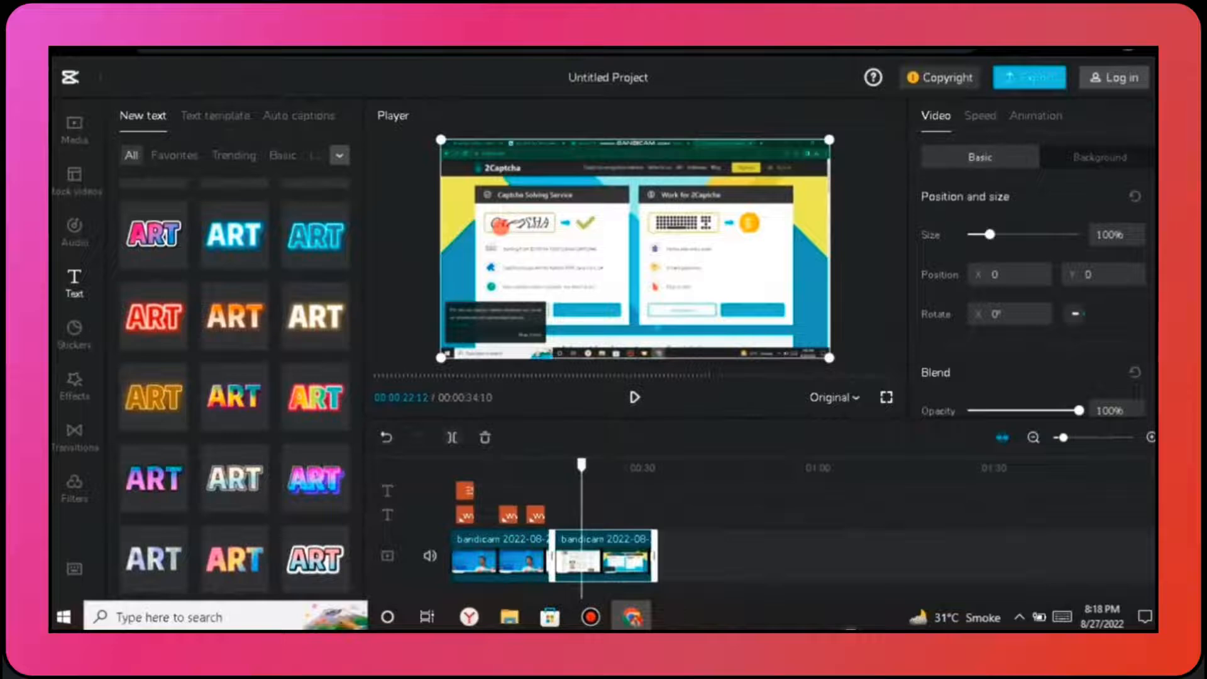
click(452, 437)
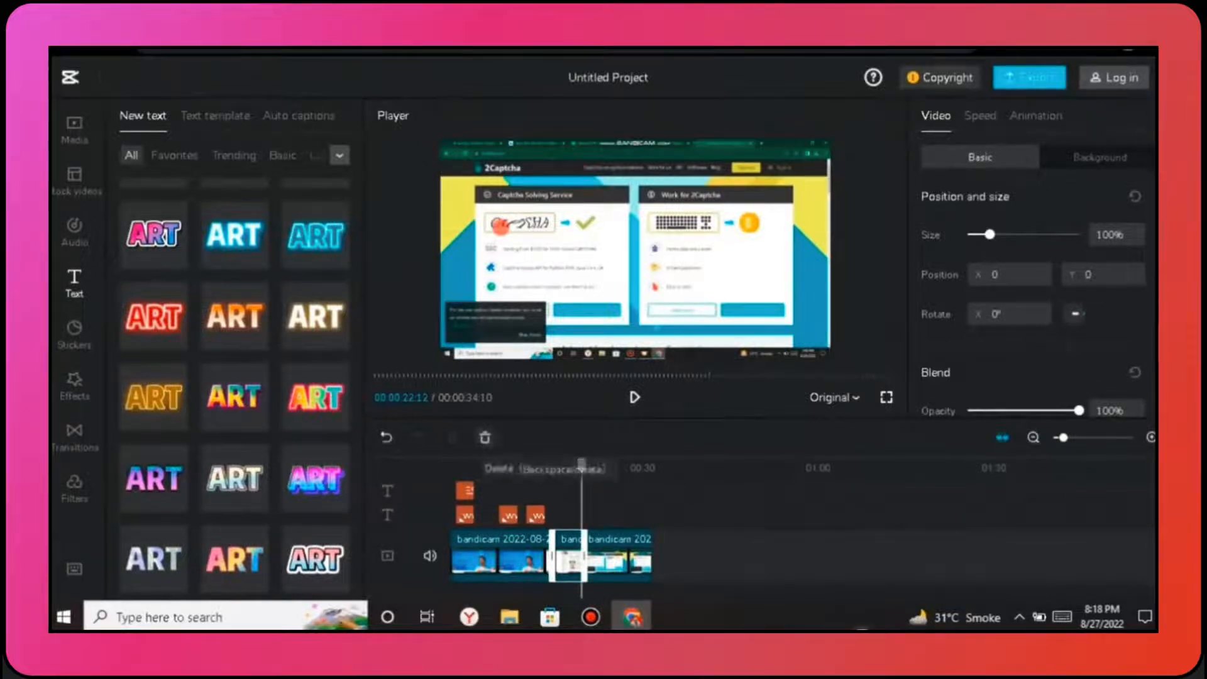
click(484, 438)
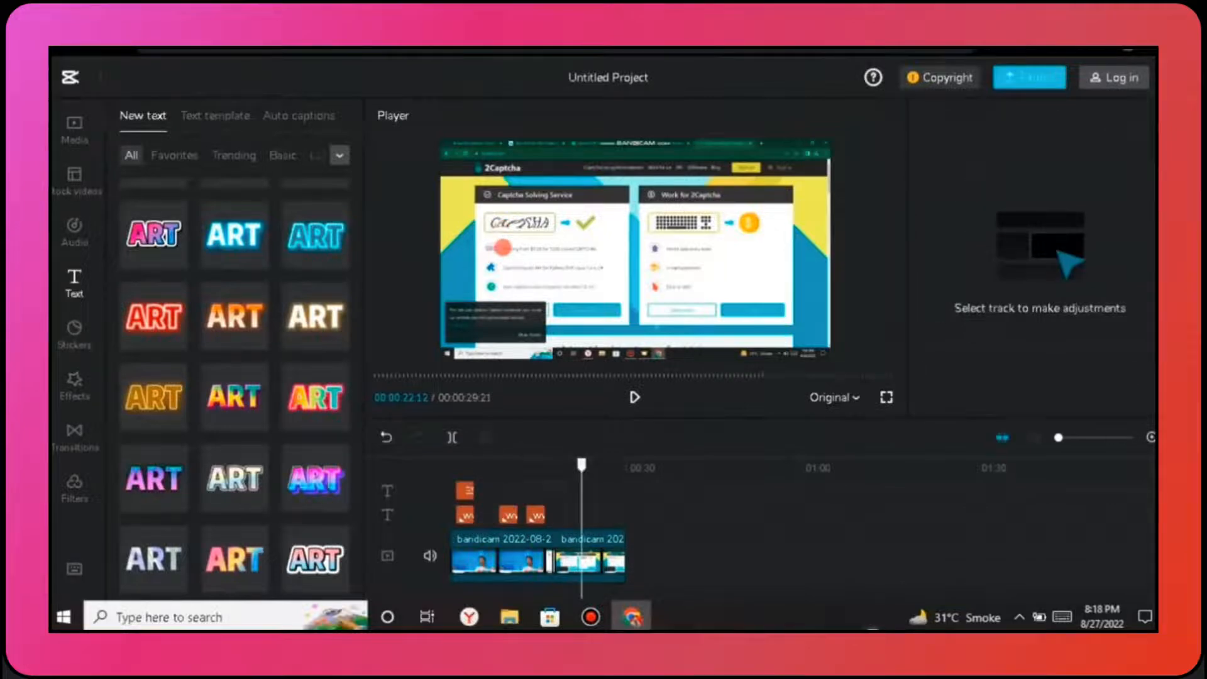
Add a multicoloured yellow-red ART text overlay on the 2Captcha page at 00:00:20:02 and set its wording to "www2captcha.com"
click(553, 467)
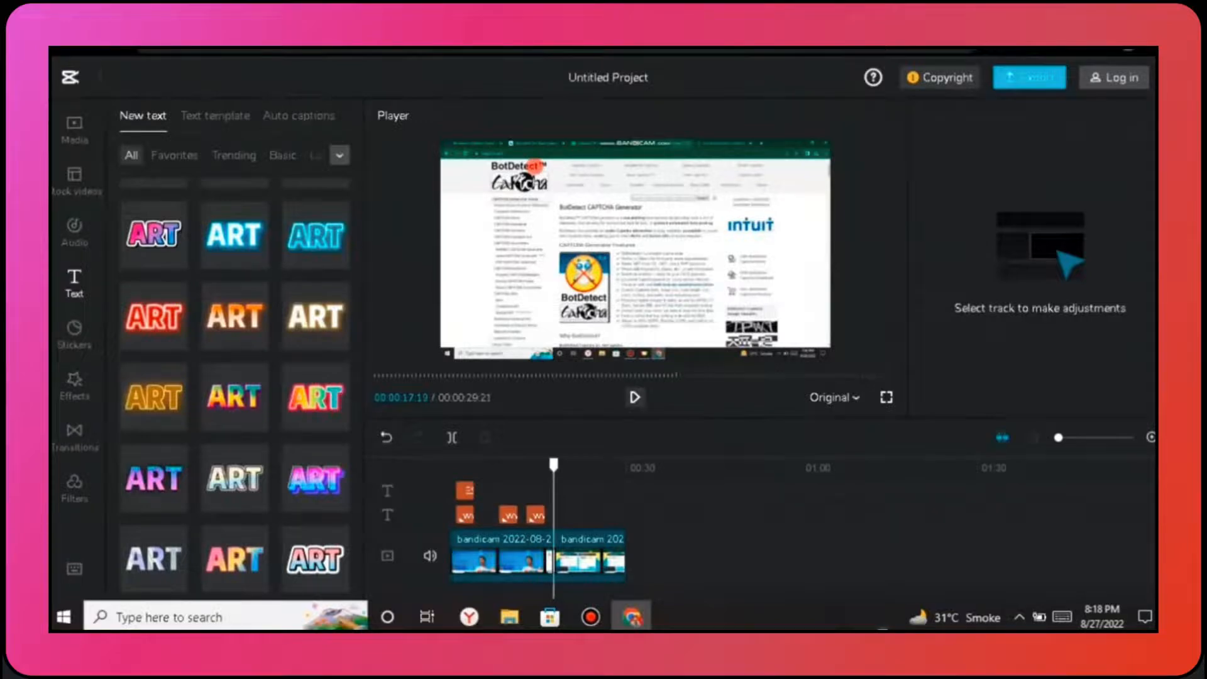
key(space)
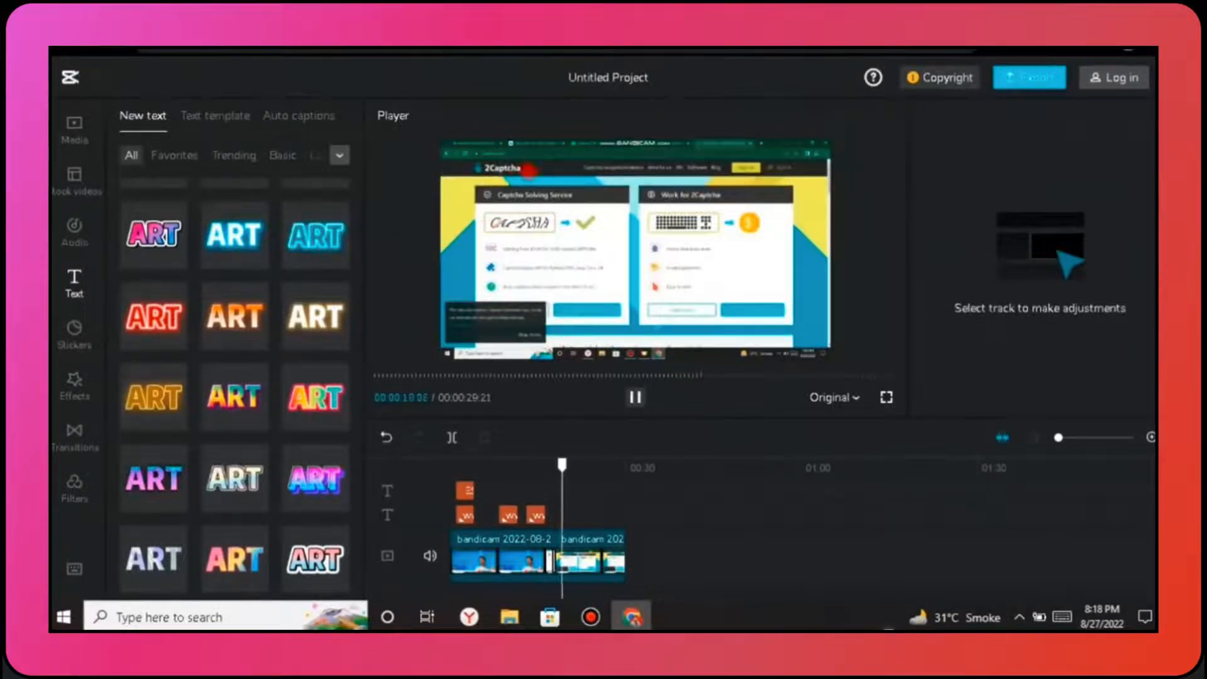
key(space)
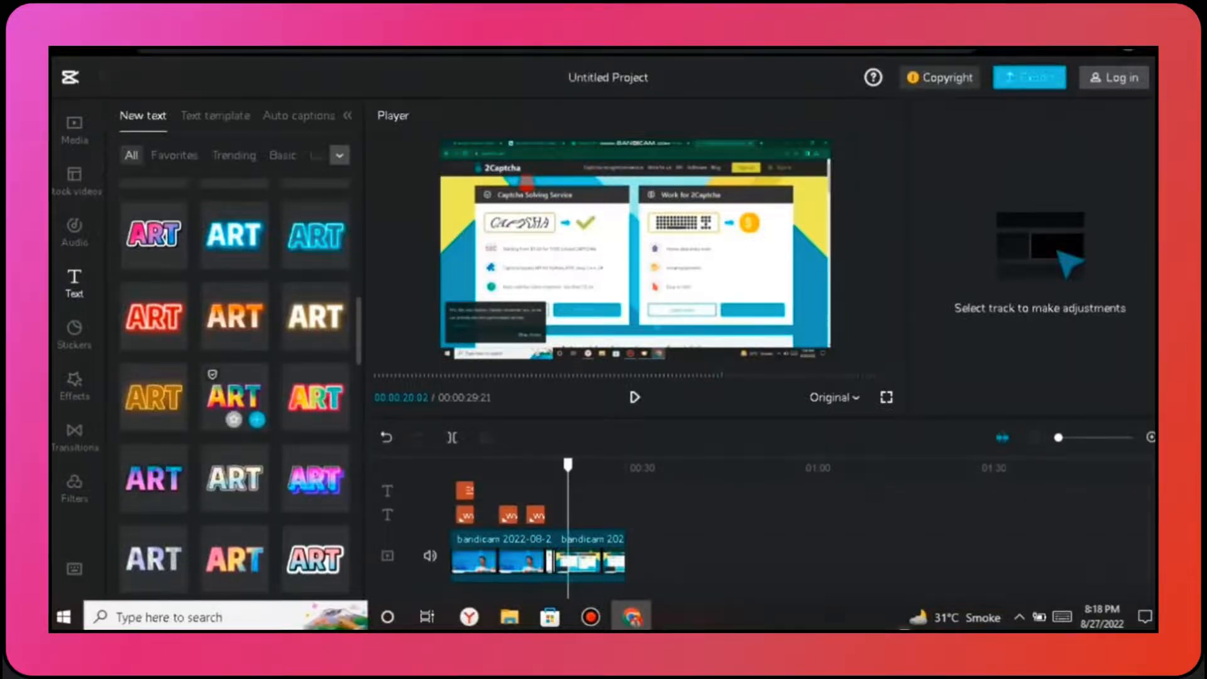
click(257, 419)
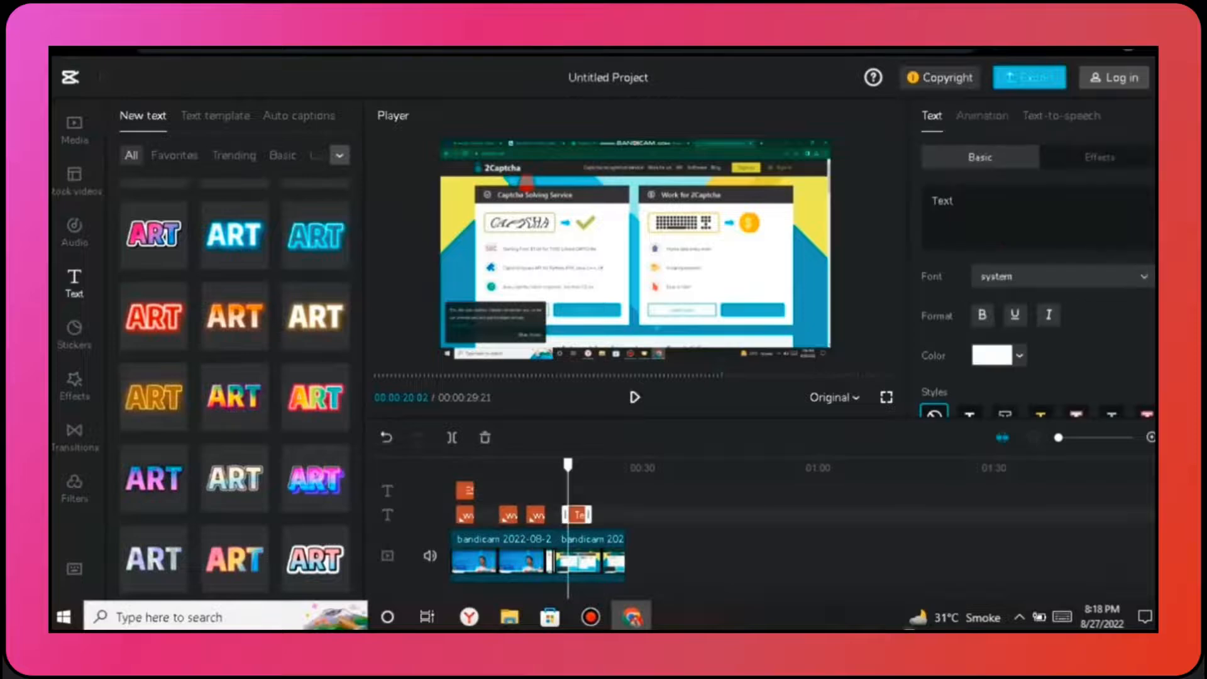
click(952, 201)
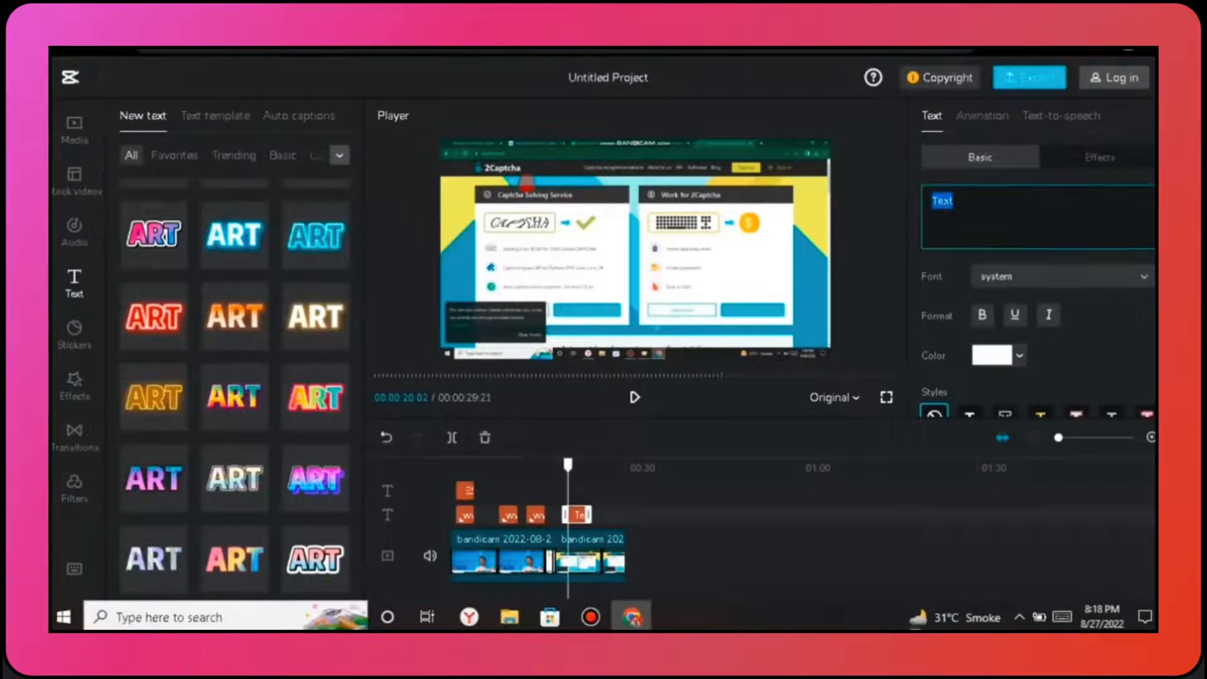
key(BackSpace)
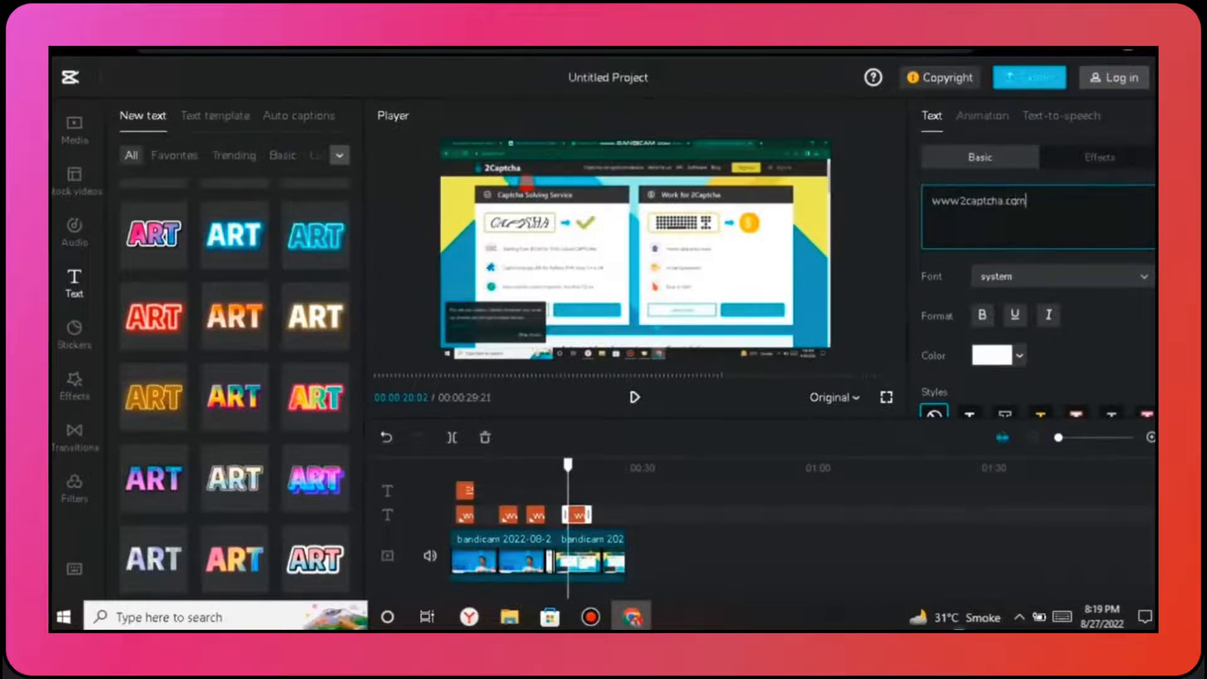
Apply the Wipe Left entrance animation to the 2Captcha text and place it near the bottom centre of the video frame
click(981, 116)
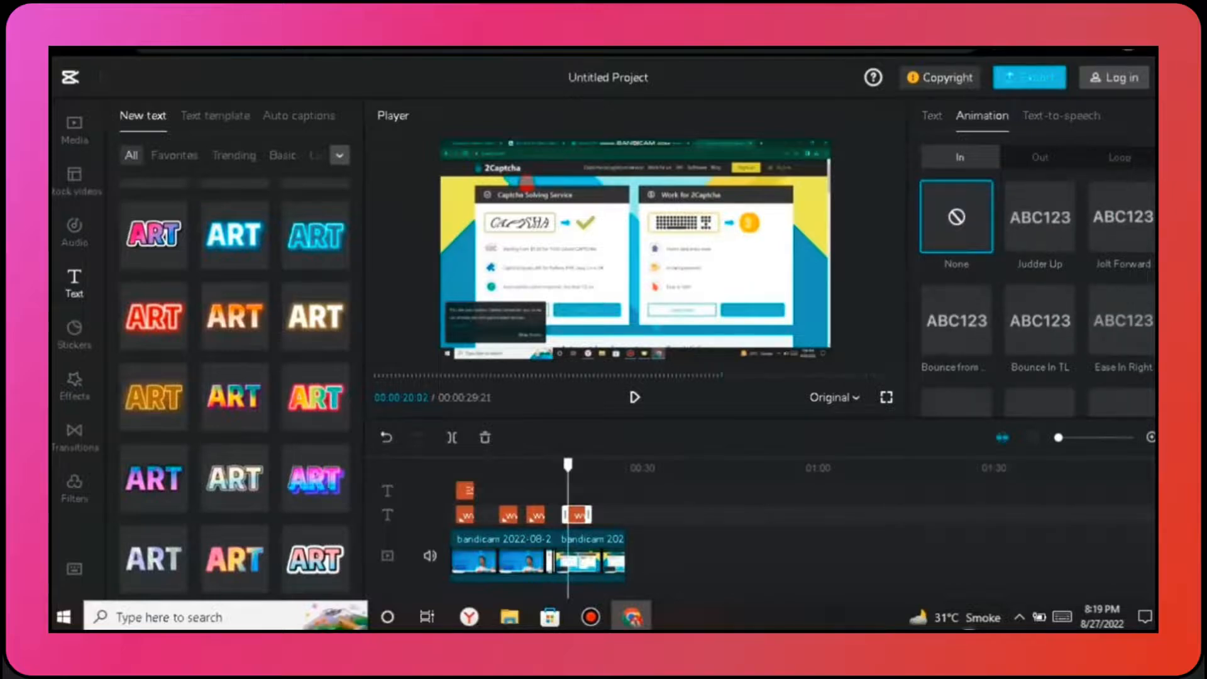
scroll(1037, 282, down, 5)
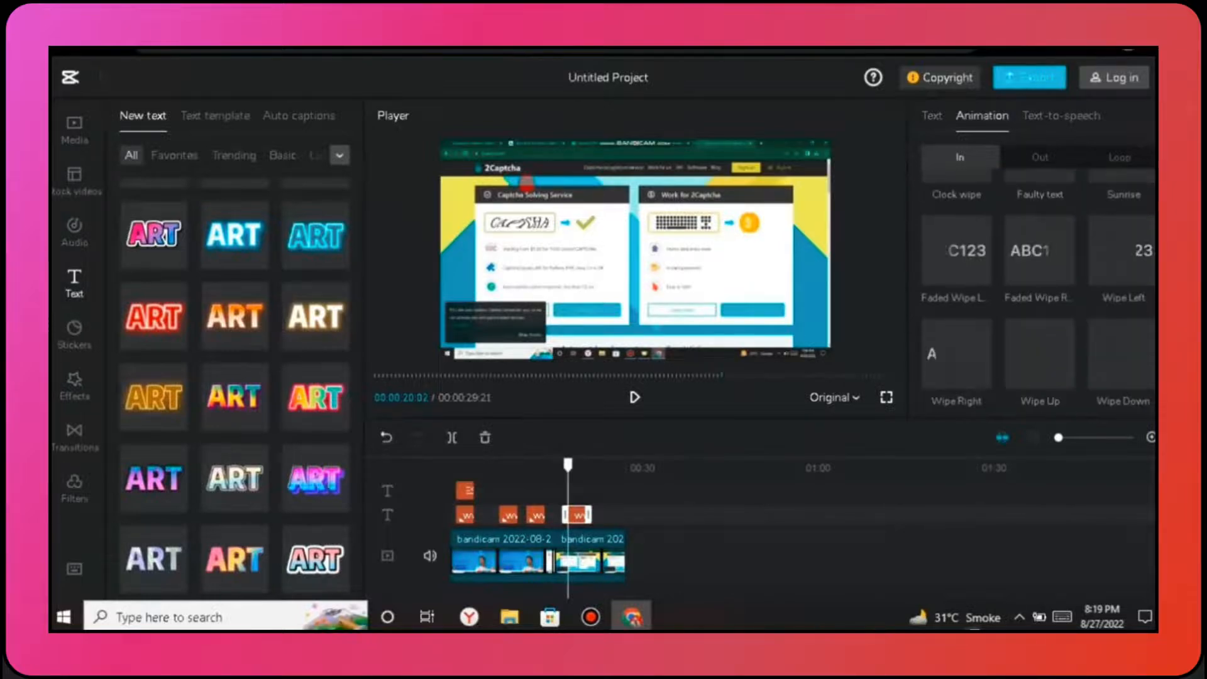
click(1122, 251)
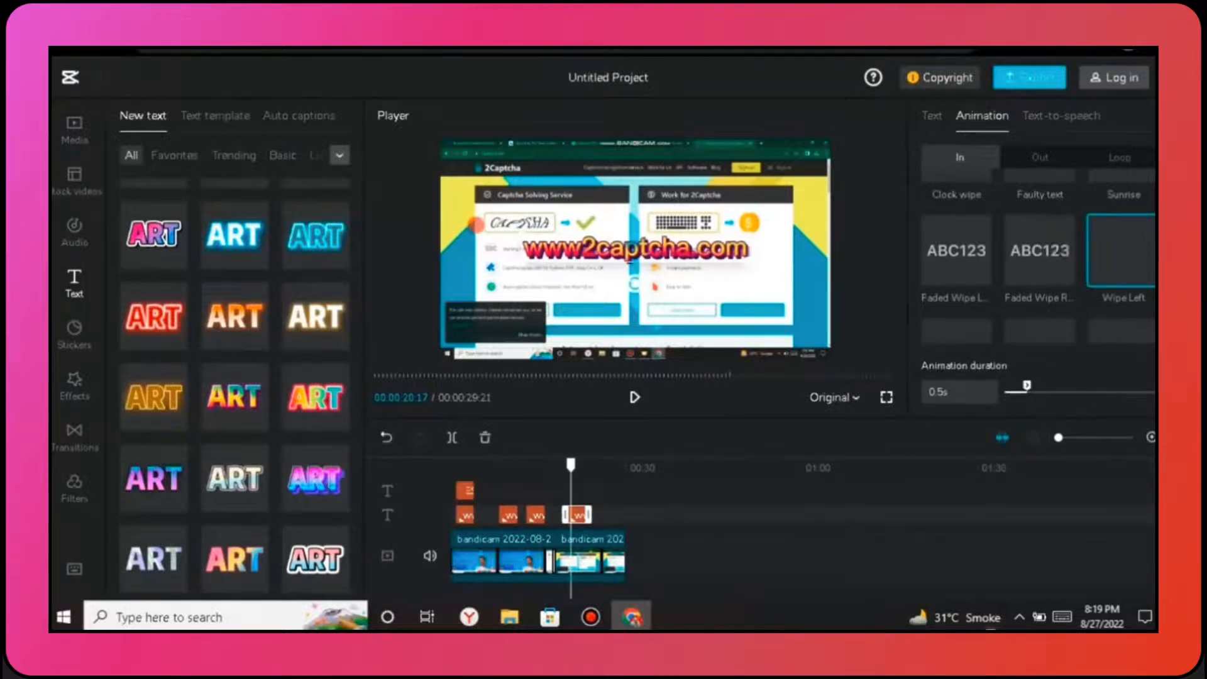
drag(626, 252, 638, 335)
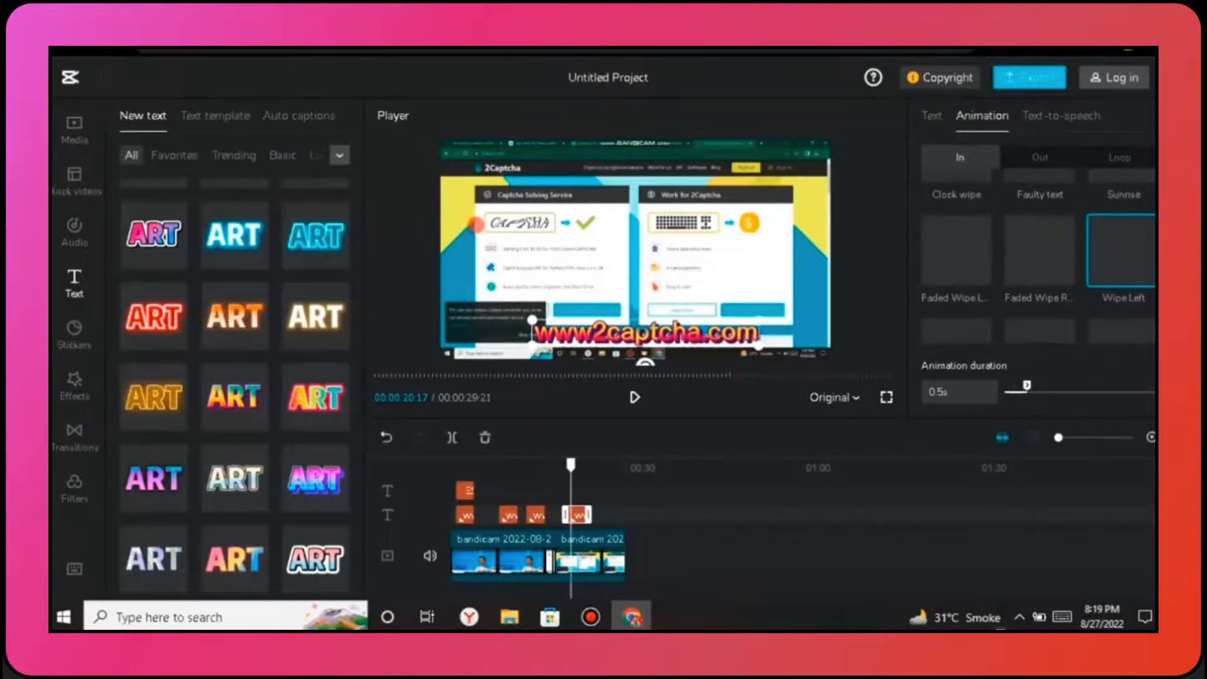
click(867, 301)
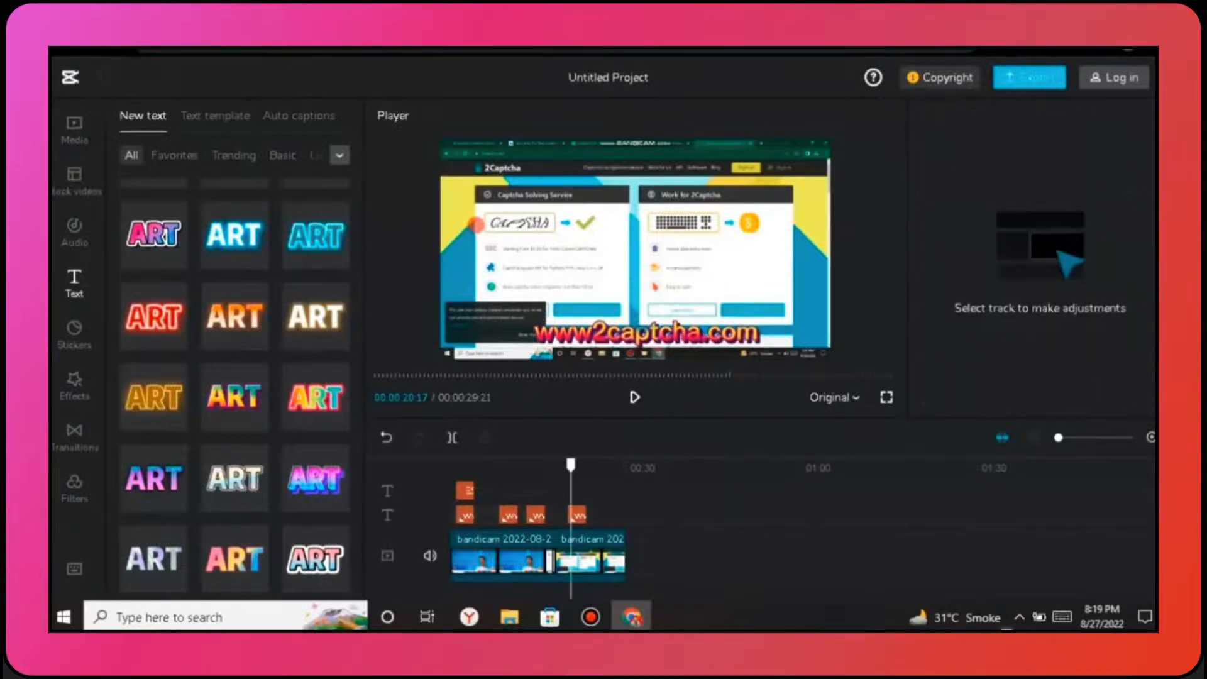
Play through the ending, split the last video segment at 00:00:25:20 and delete the part after the cut
key(space)
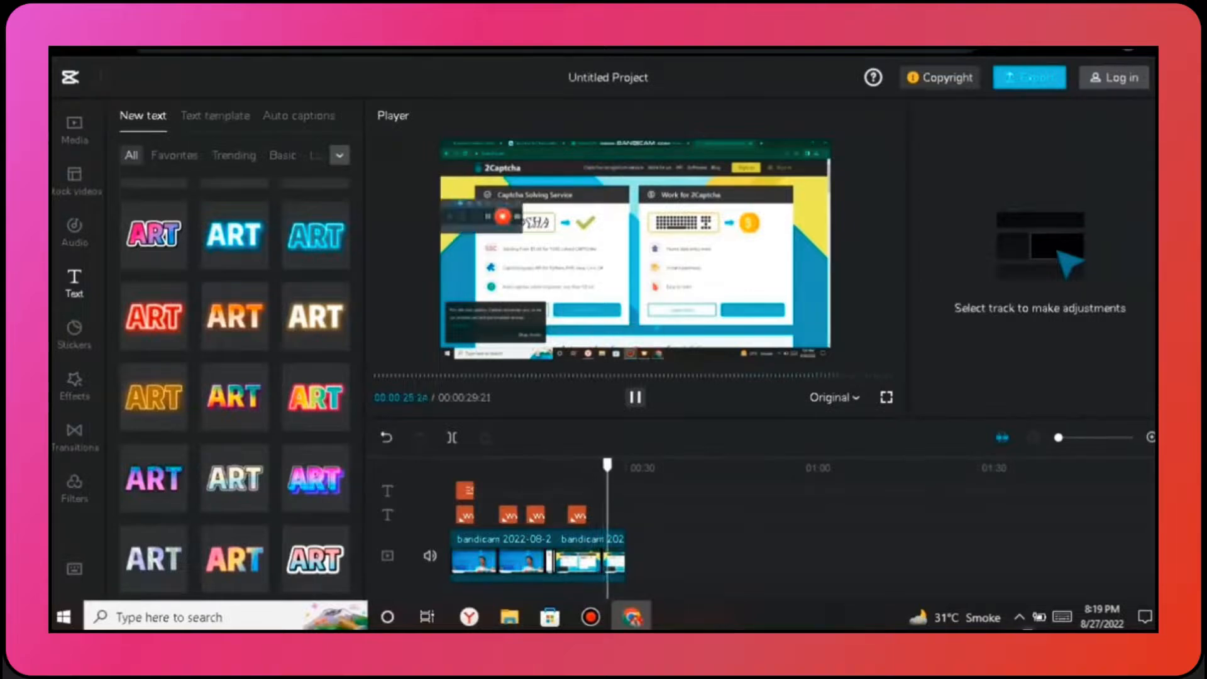
key(space)
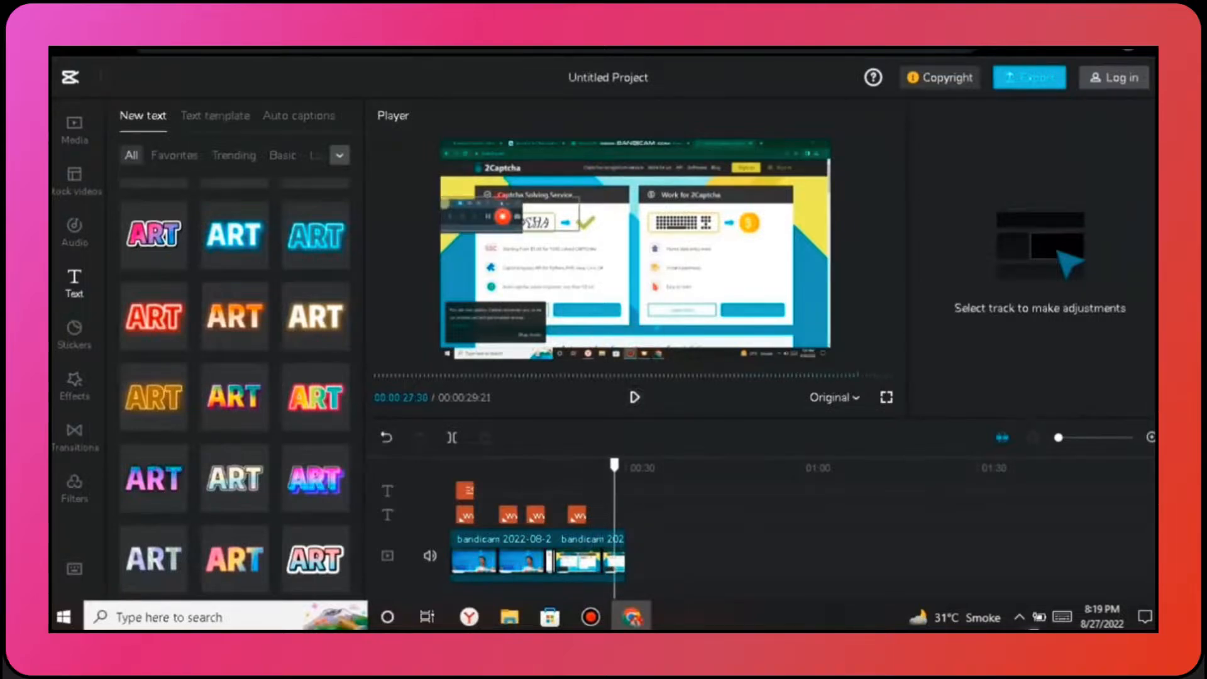
click(600, 468)
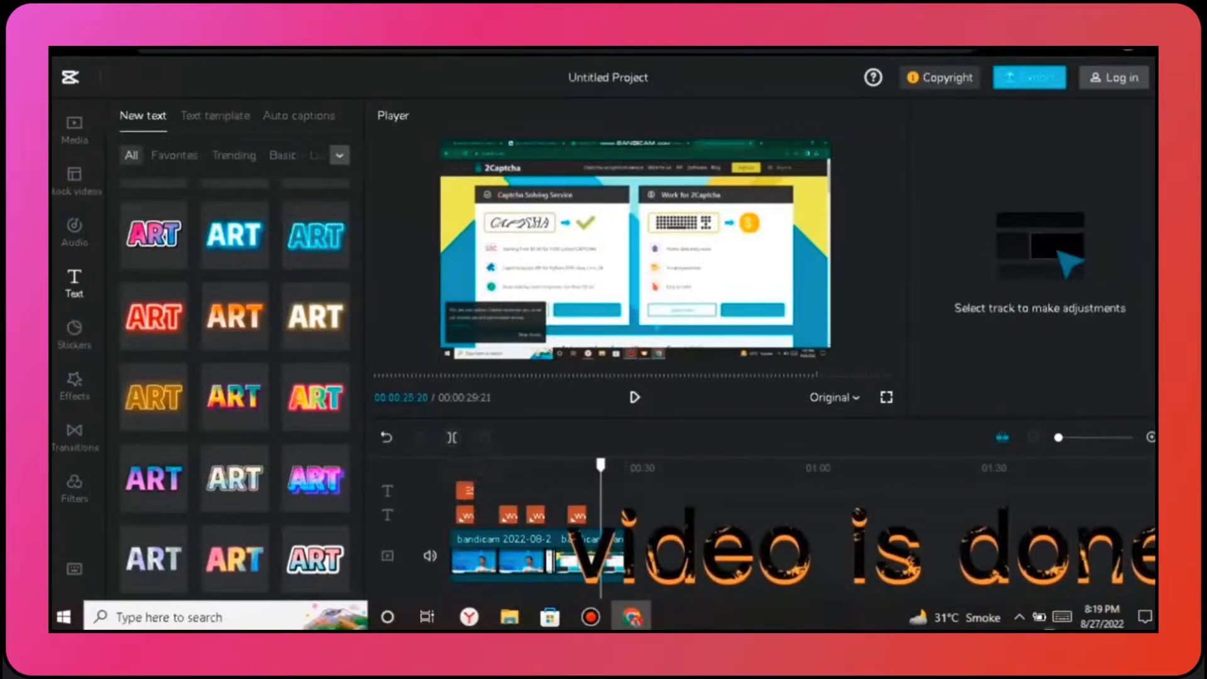
click(612, 558)
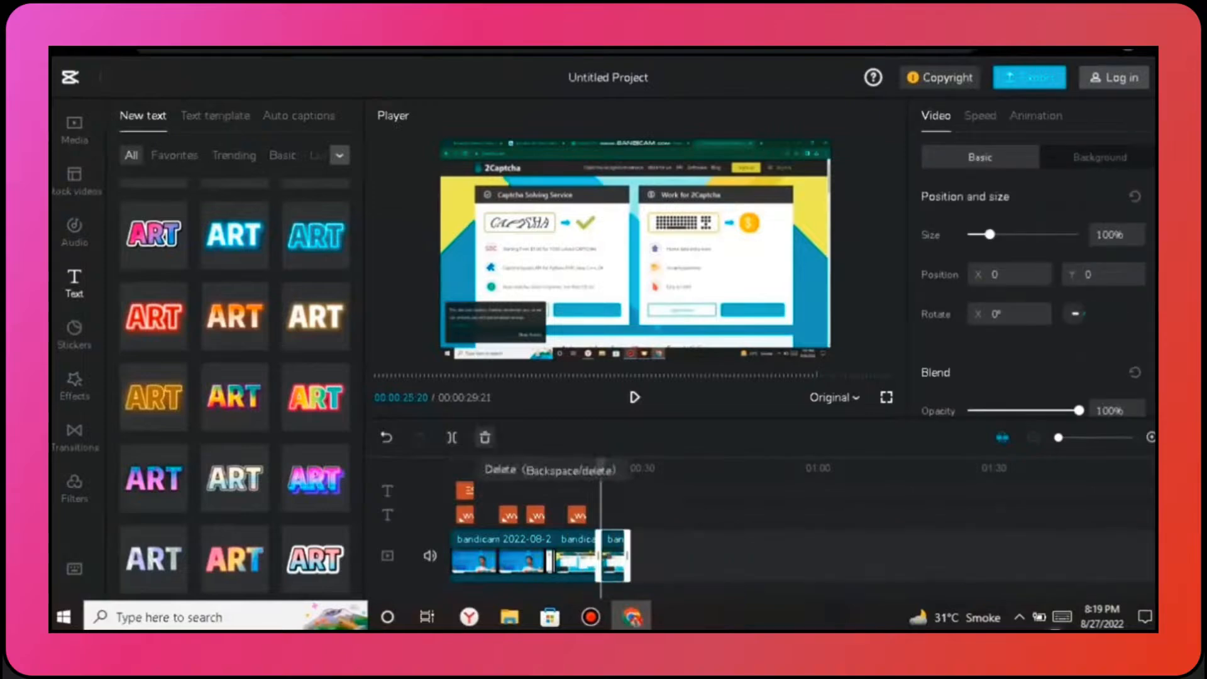
click(484, 437)
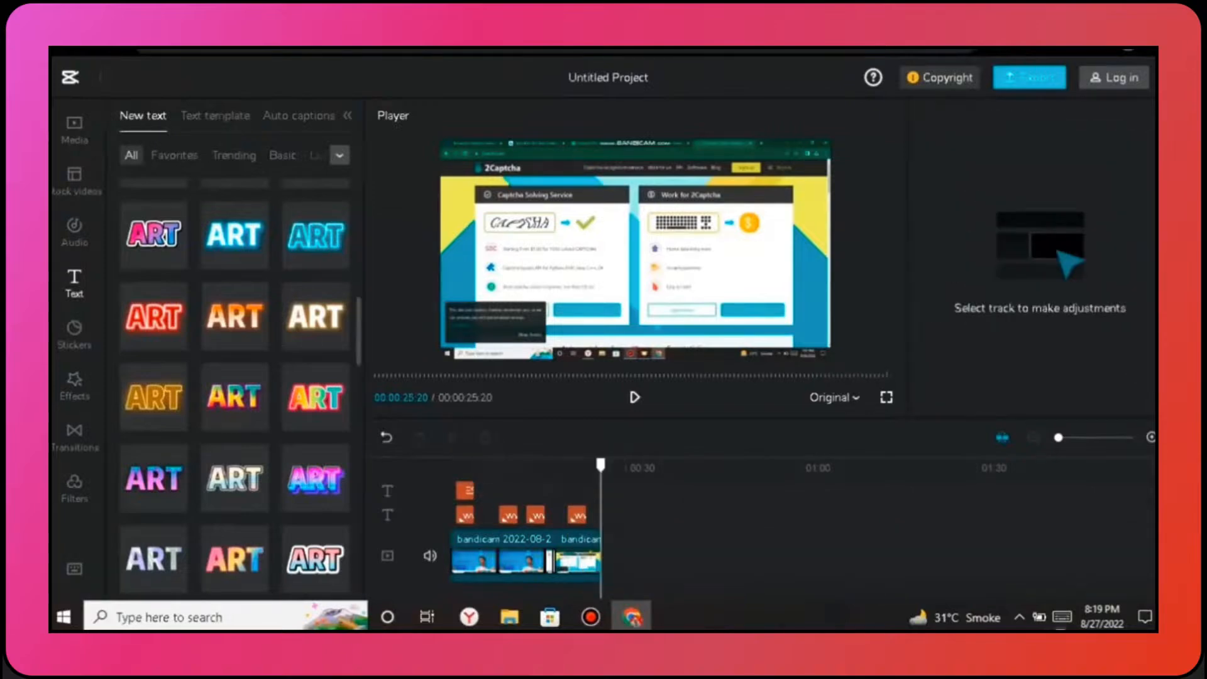
Browse the sticker material and add the red down-arrow sticker twice at 00:00:25:20, the end of the video
click(74, 332)
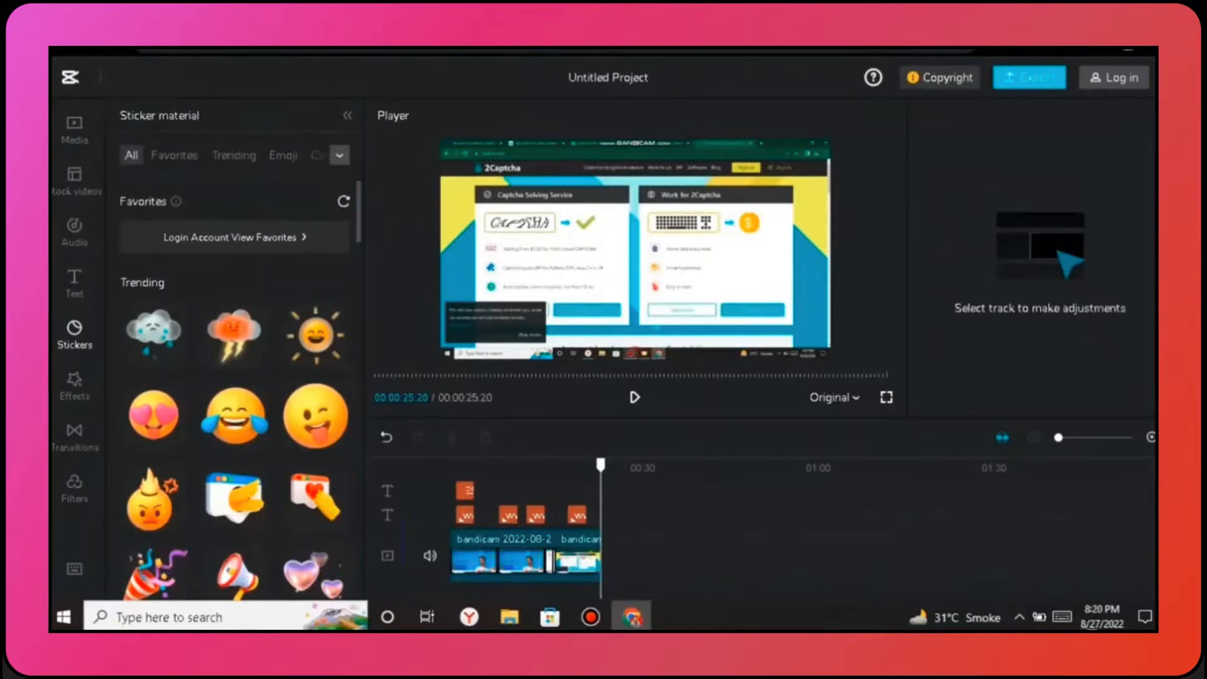
scroll(234, 377, down, 5)
scroll(234, 377, down, 5)
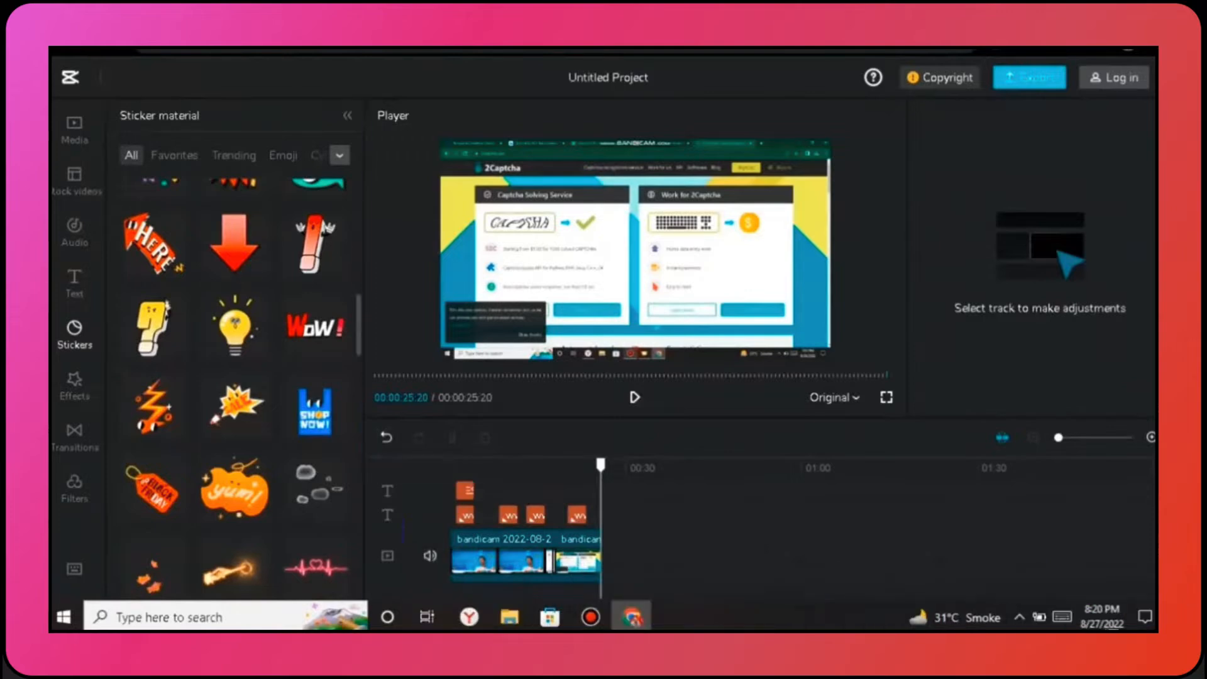
scroll(235, 377, down, 5)
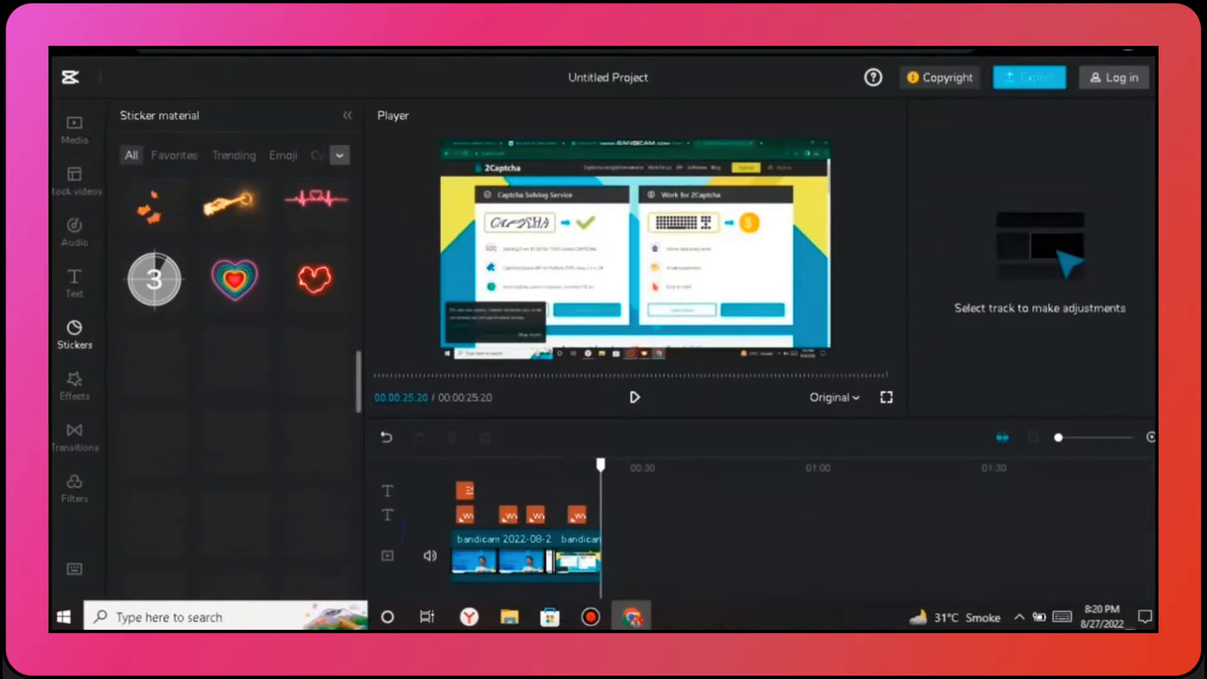
scroll(235, 377, up, 5)
mouse_move(234, 219)
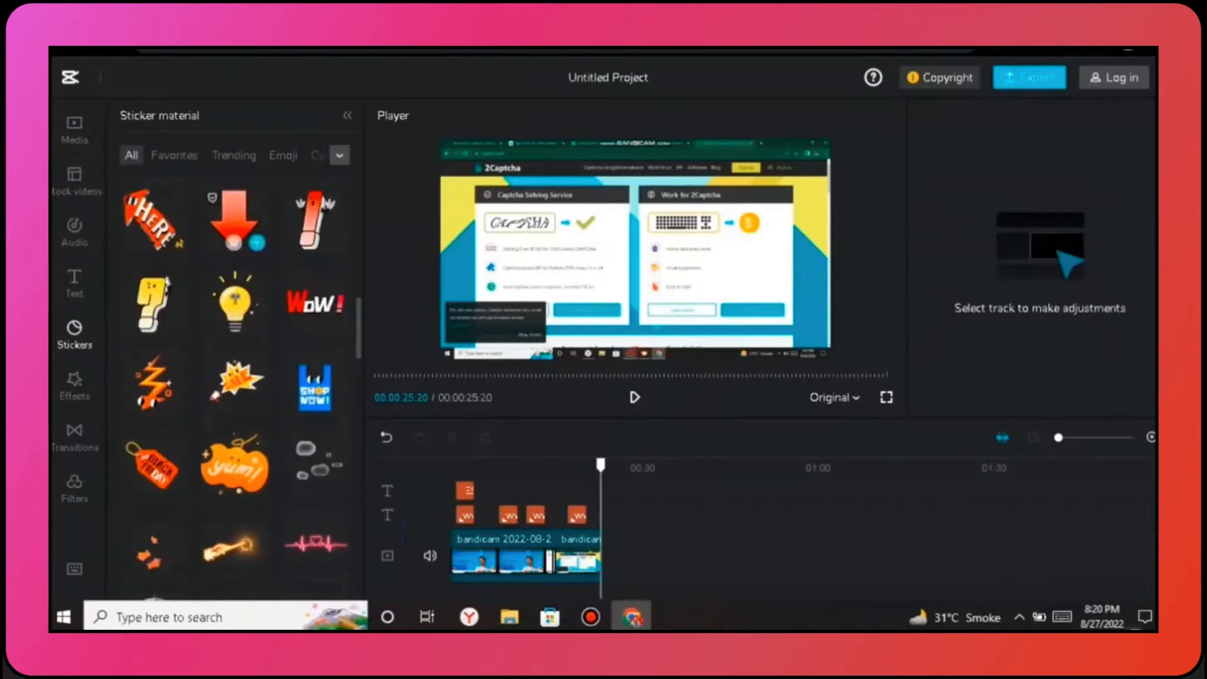
click(257, 243)
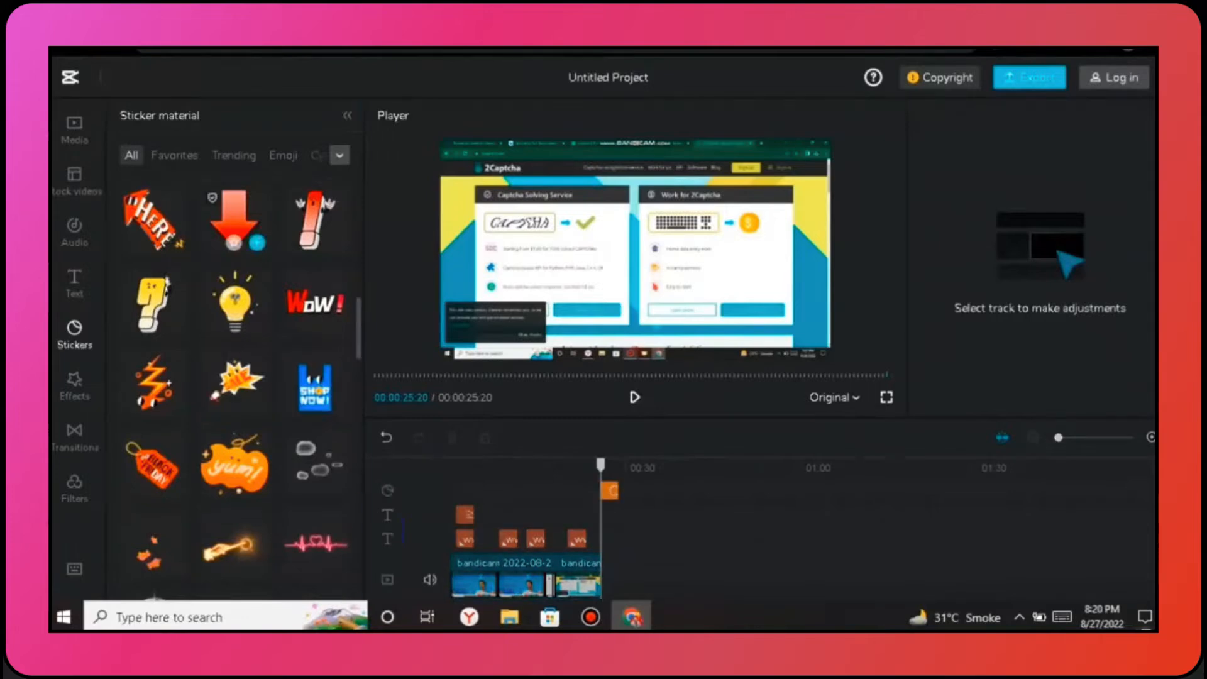
click(257, 243)
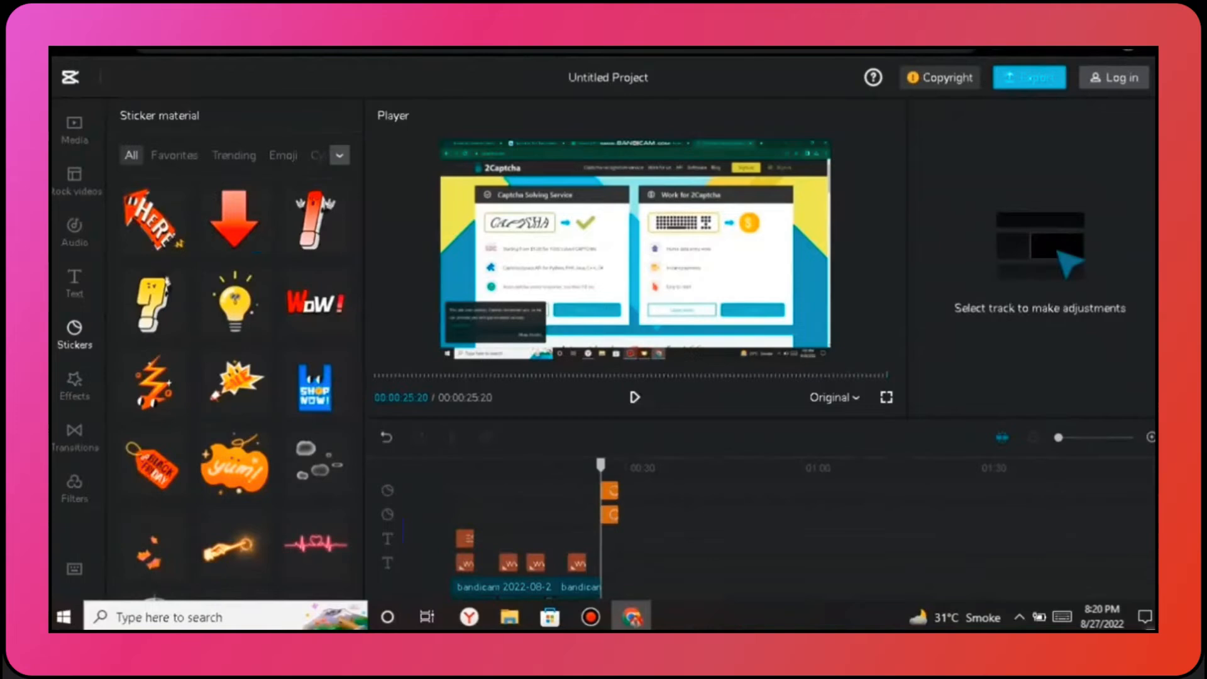